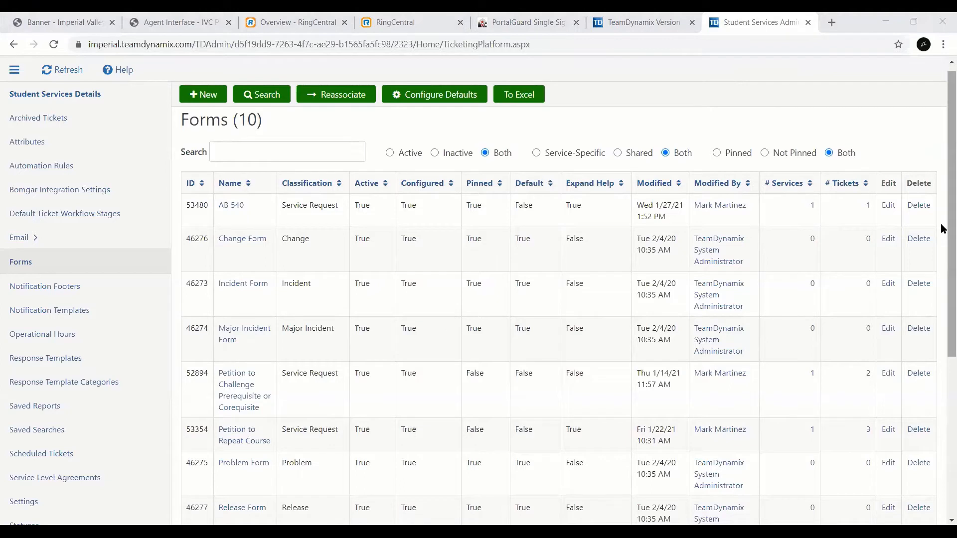
Step: Switch to the TeamDynamix user interface and open the Student Services application from the list of applications
left_click_drag(943, 229, 944, 202)
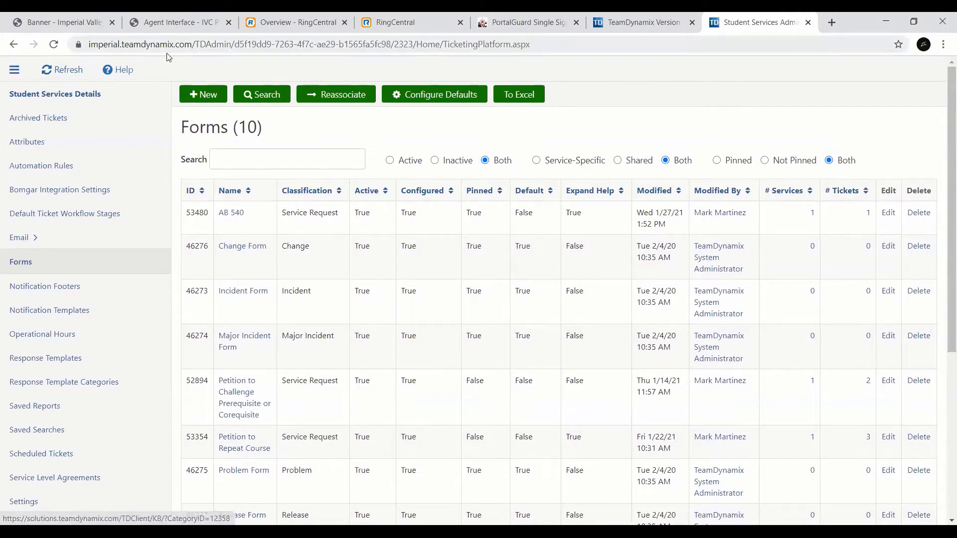
left_click(648, 21)
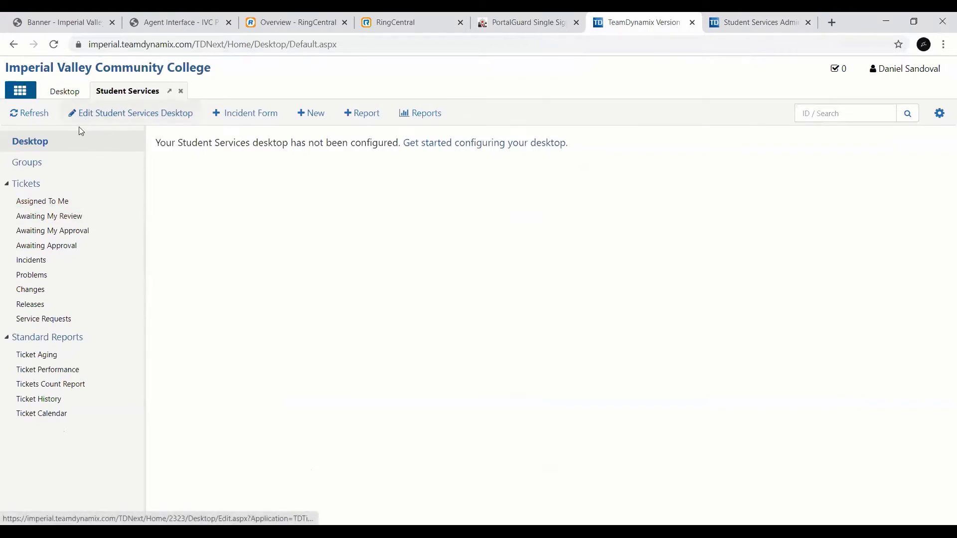
left_click(20, 90)
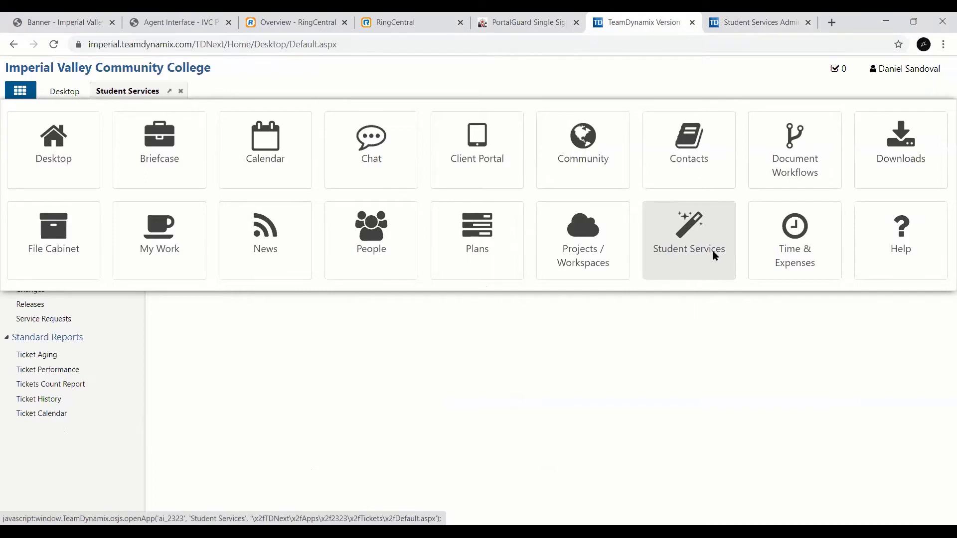
left_click(697, 276)
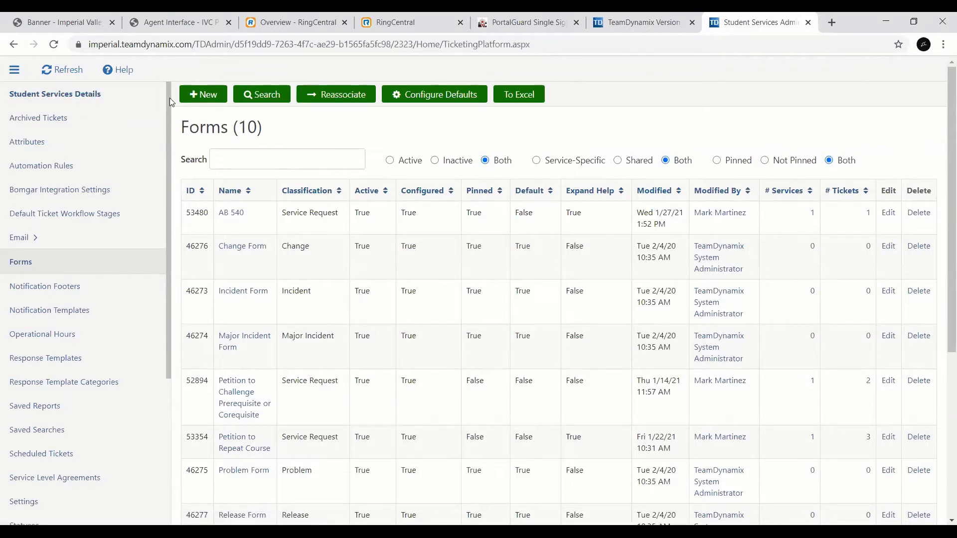
Step: Return to the Student Services application and look over its full ticket list
left_click_drag(171, 98, 170, 93)
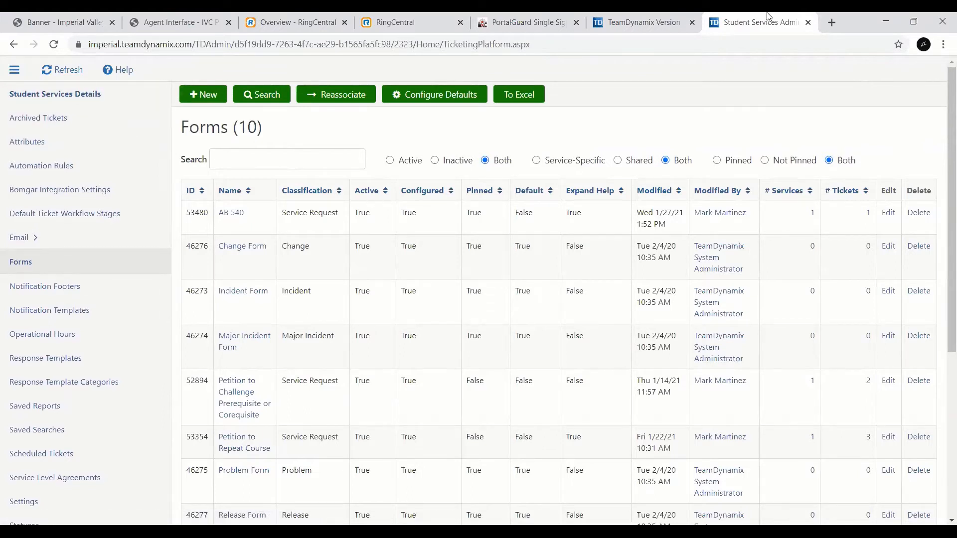
left_click(643, 17)
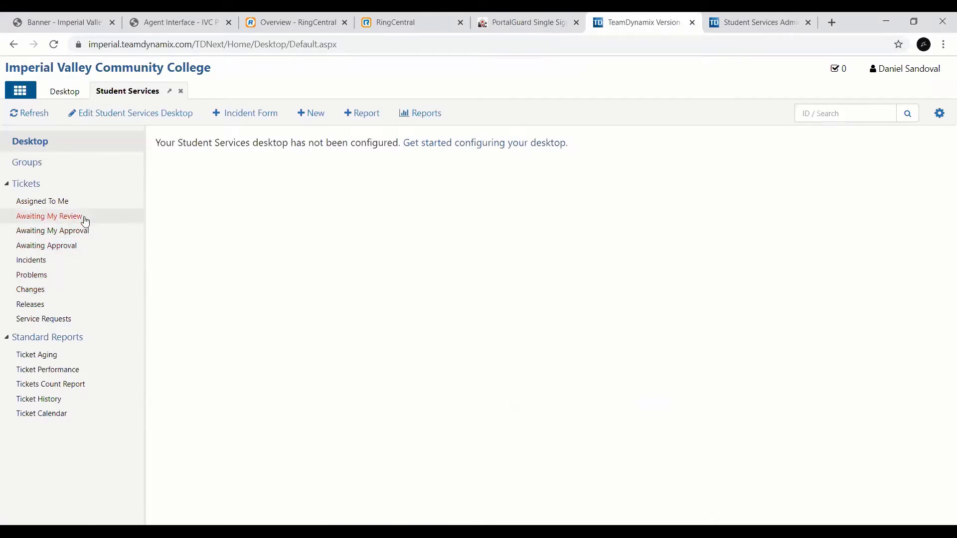
left_click(19, 183)
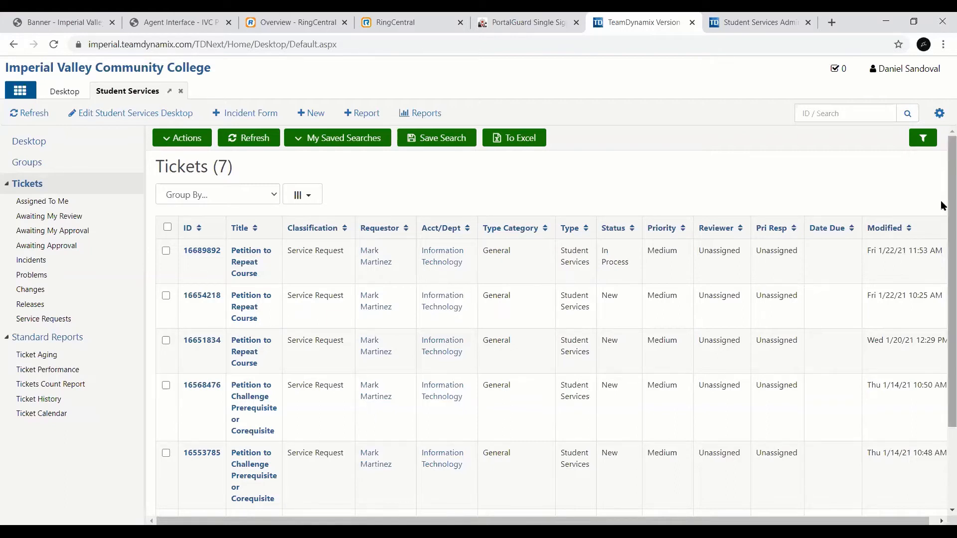
mouse_move(942, 206)
left_mouse_down()
mouse_move(942, 229)
mouse_move(943, 198)
left_mouse_up()
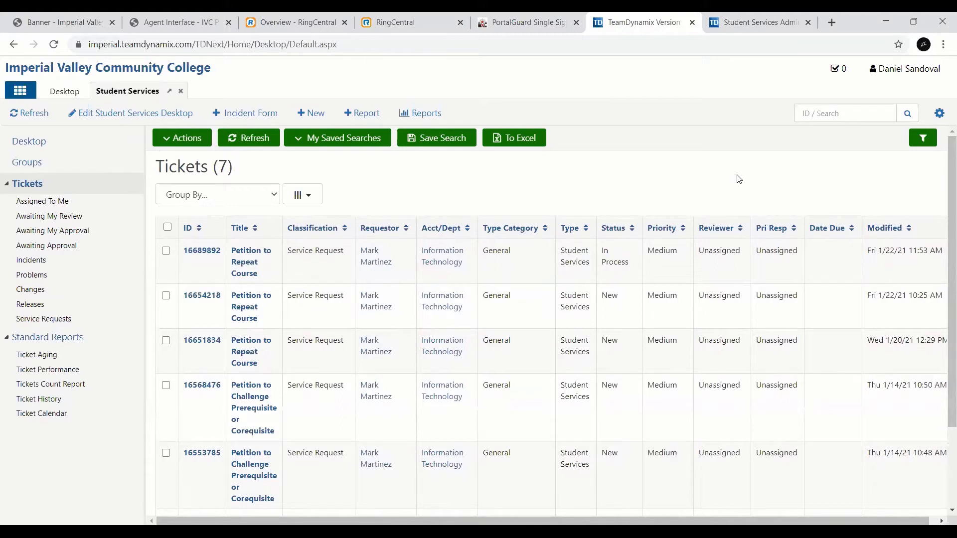
Step: Open the Student Services administration and bring up its ticket attributes list
left_click(945, 115)
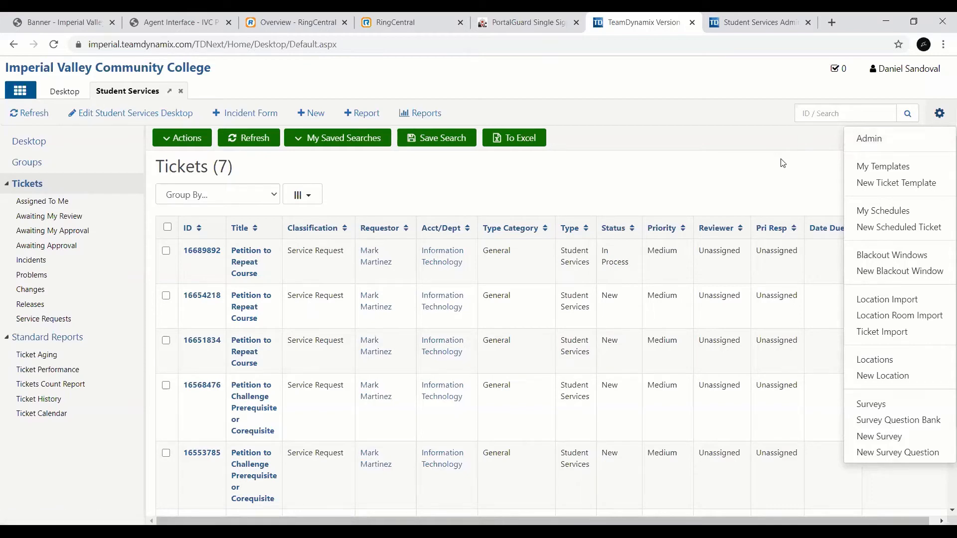
left_click(886, 138)
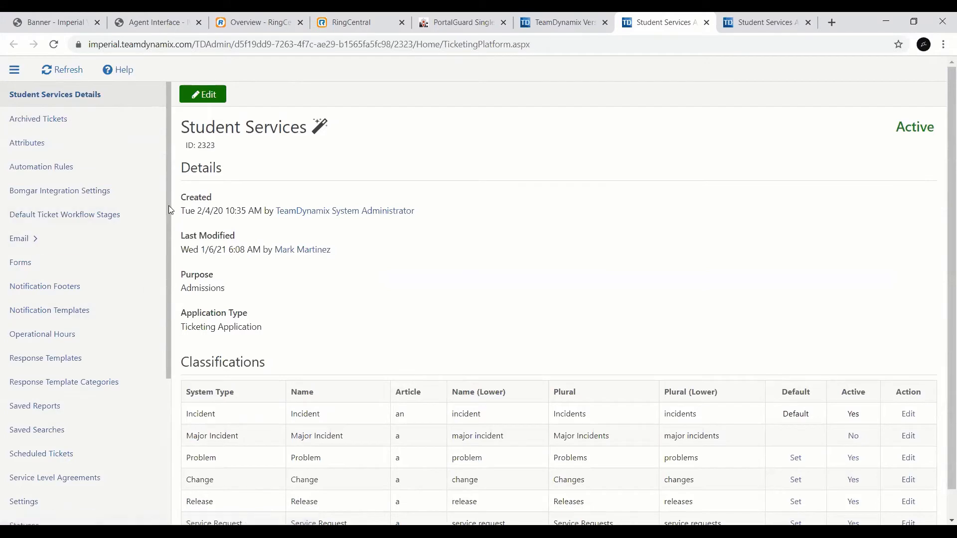
left_click_drag(168, 205, 171, 203)
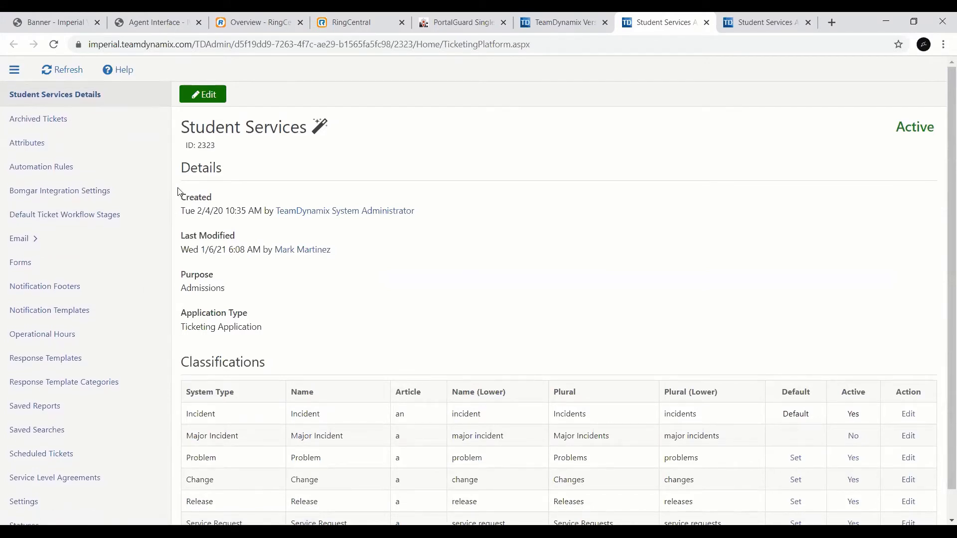
left_click(122, 152)
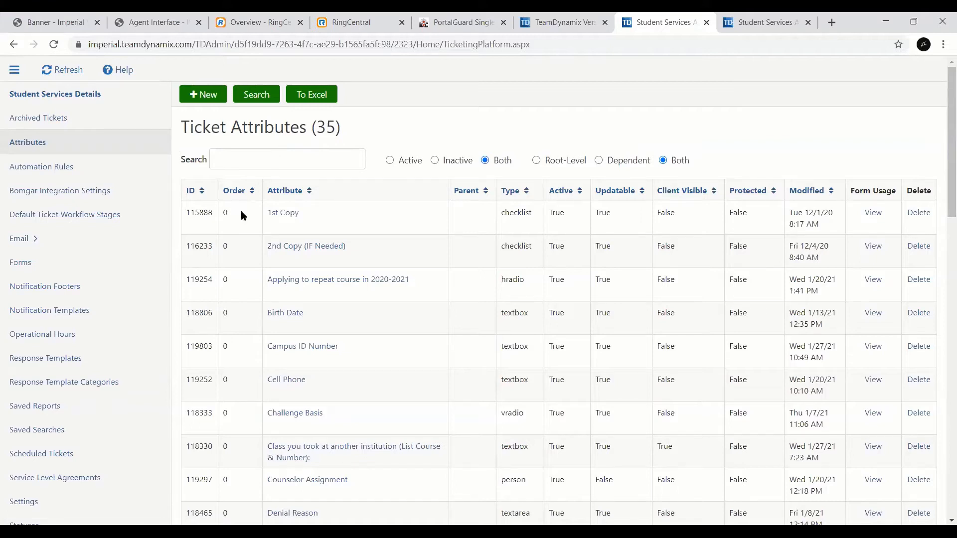
Step: Start a new ticket attribute, with both name and header text set to the signed-in user's first name plus "s Attribute"
left_click(215, 99)
left_click(216, 100)
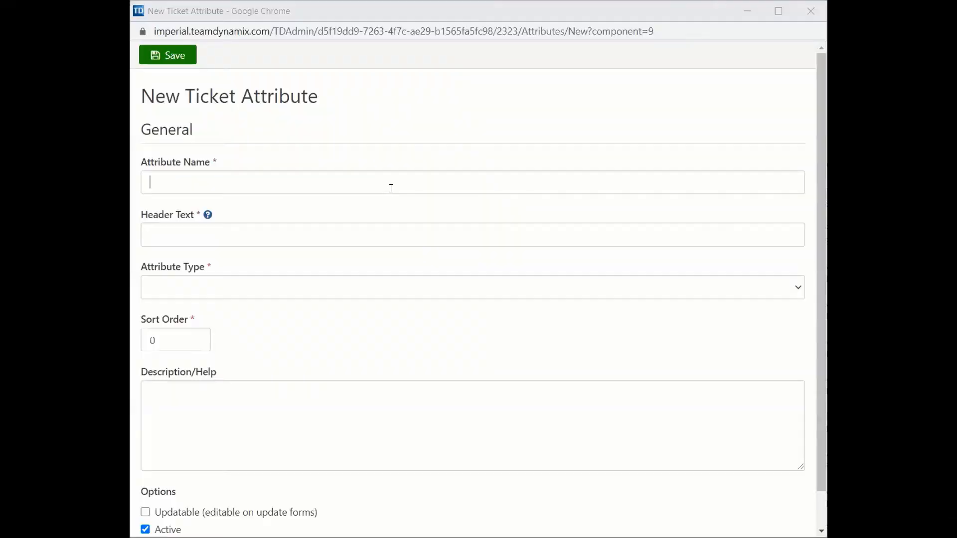
left_click(391, 188)
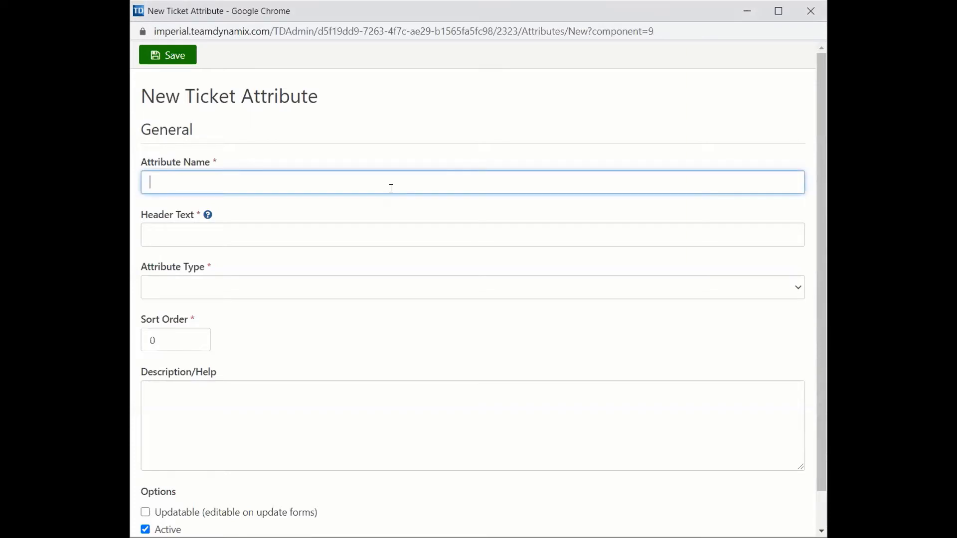
type("Daniels Attribute")
left_click(195, 226)
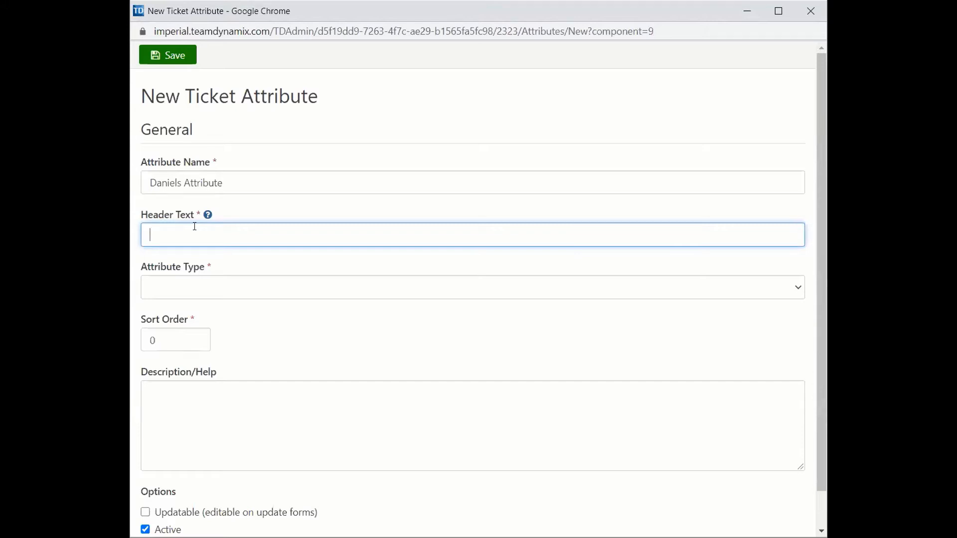
type("Daniels Attribute")
Step: Set the new attribute's type to Text Area
left_click(210, 297)
left_click(208, 294)
left_click(208, 294)
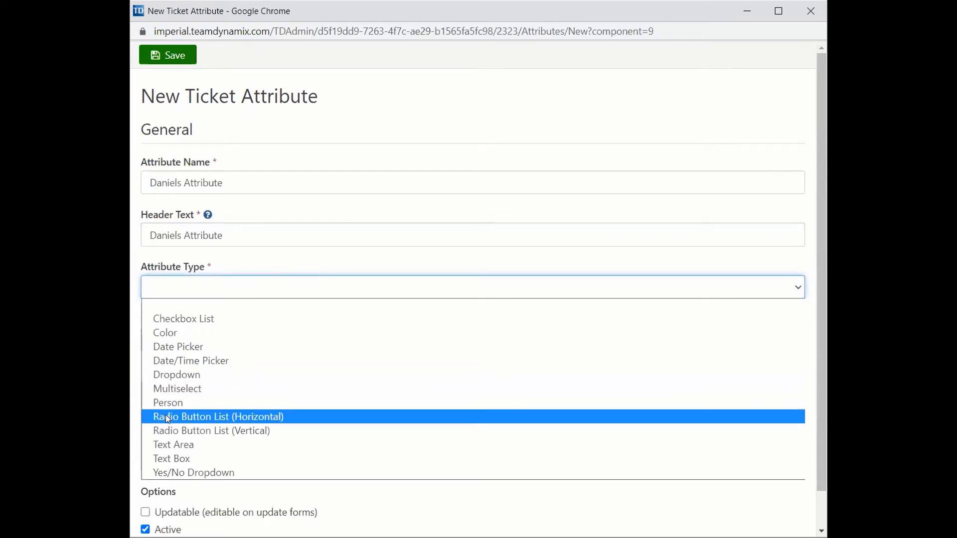
left_click(154, 444)
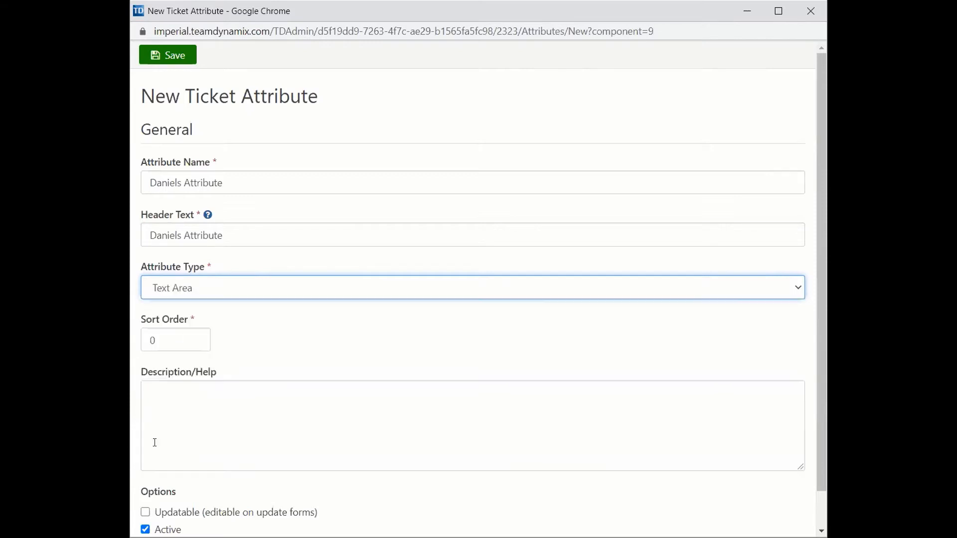
Step: Enable the Updatable and Client Visible options for the new attribute
left_click(181, 337)
scroll(821, 309, "down", 1)
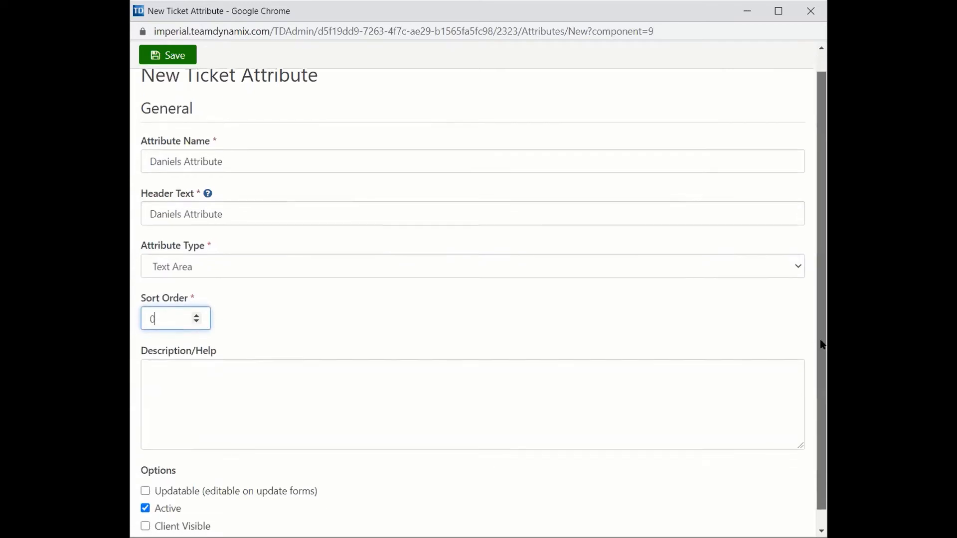
scroll(823, 344, "down", 1)
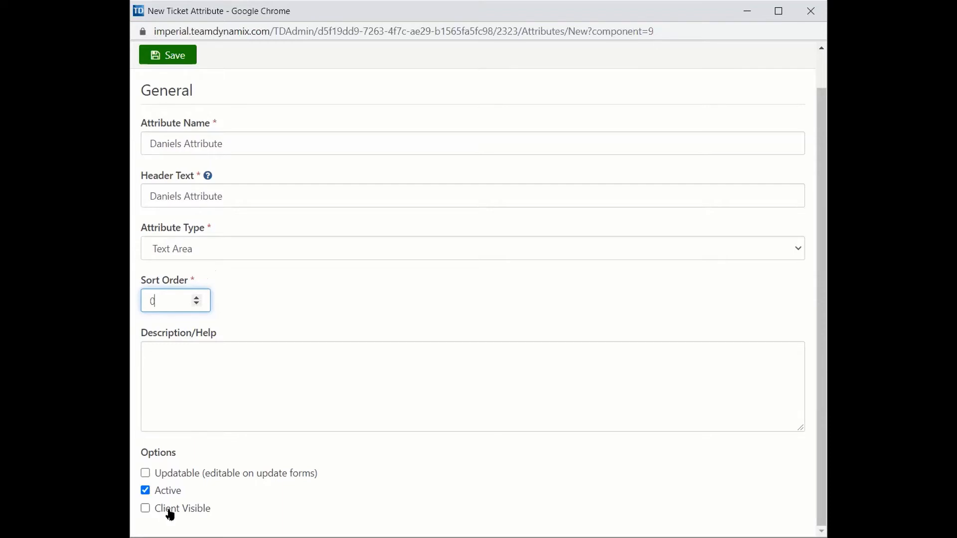
left_click(145, 473)
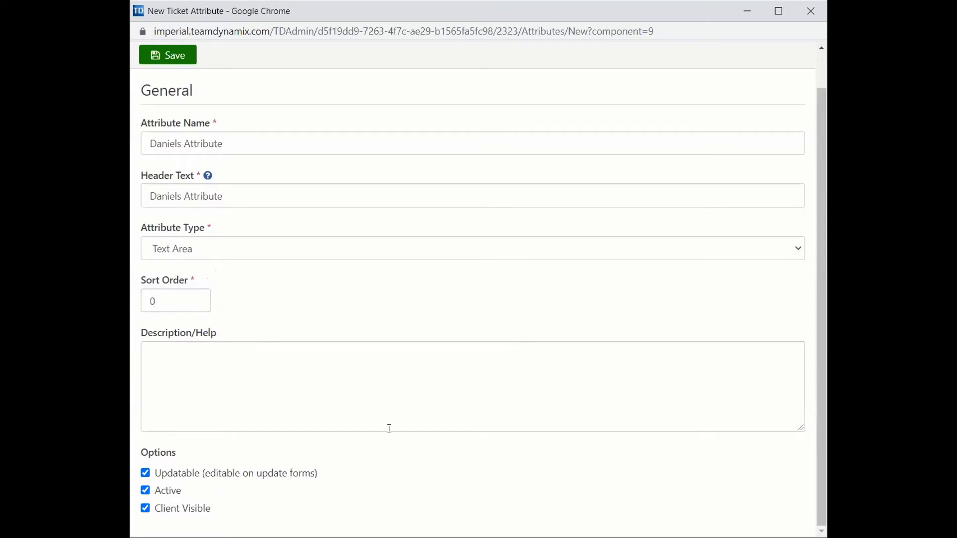
Step: Change the attribute type to Checkbox List and save the new ticket attribute
left_click(718, 255)
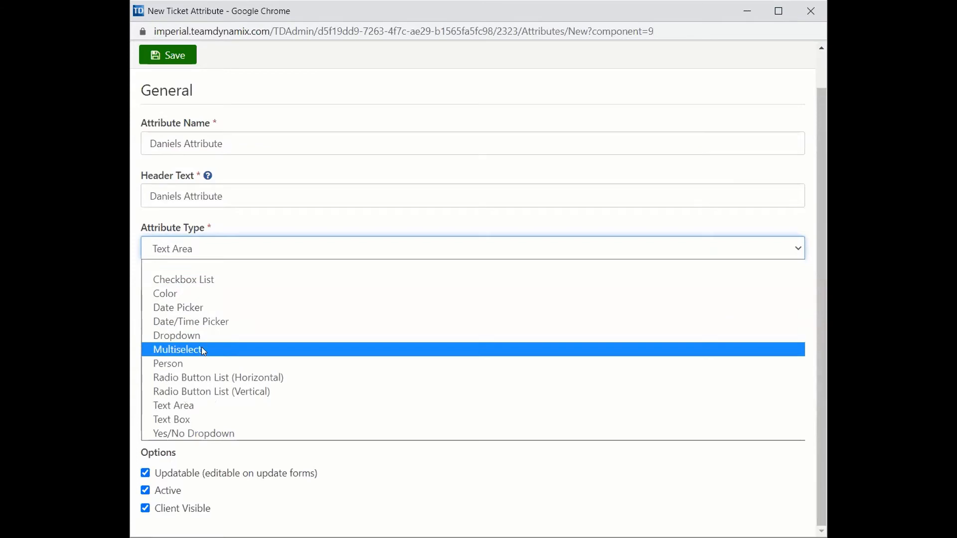
left_click(189, 278)
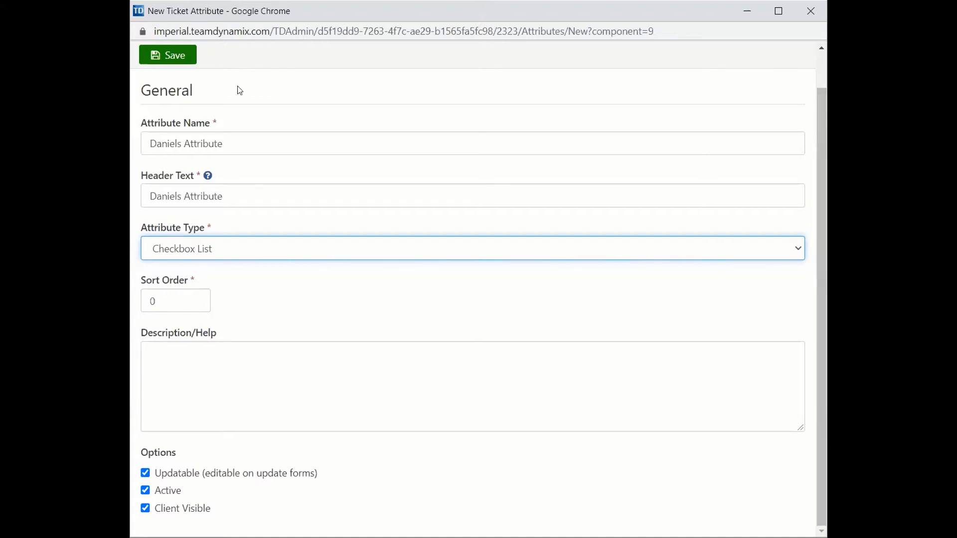
left_click(180, 60)
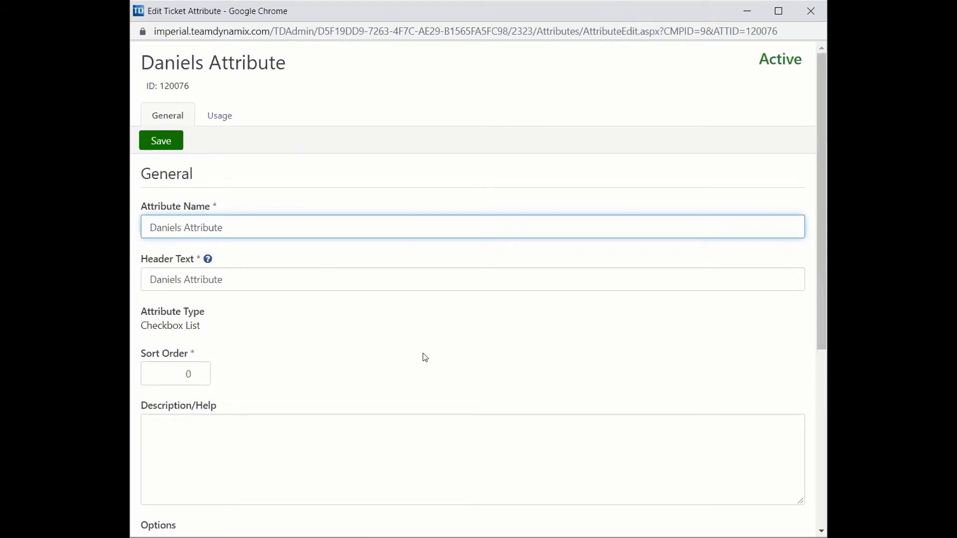
Step: Add "Choice A" to the checkbox list attribute's choices
left_click_drag(822, 180, 806, 376)
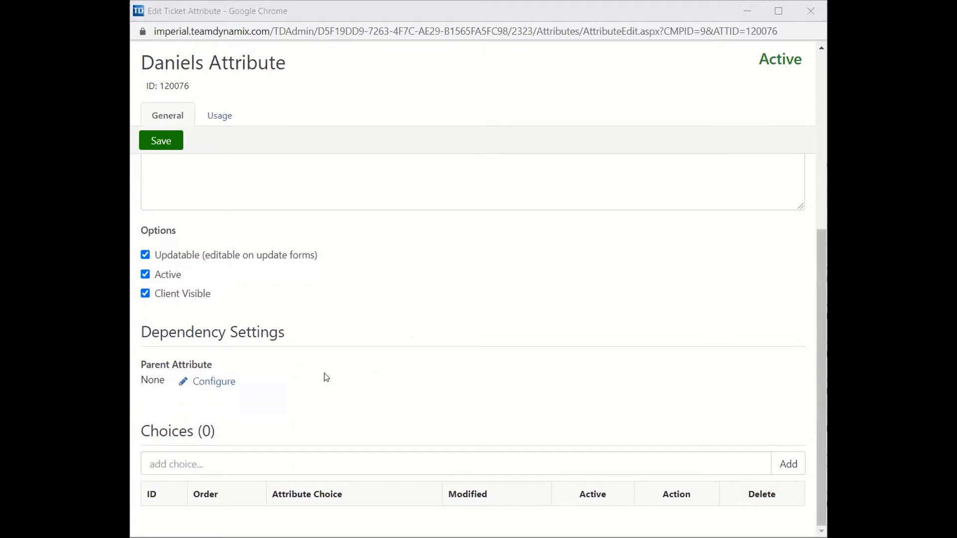
left_click(327, 457)
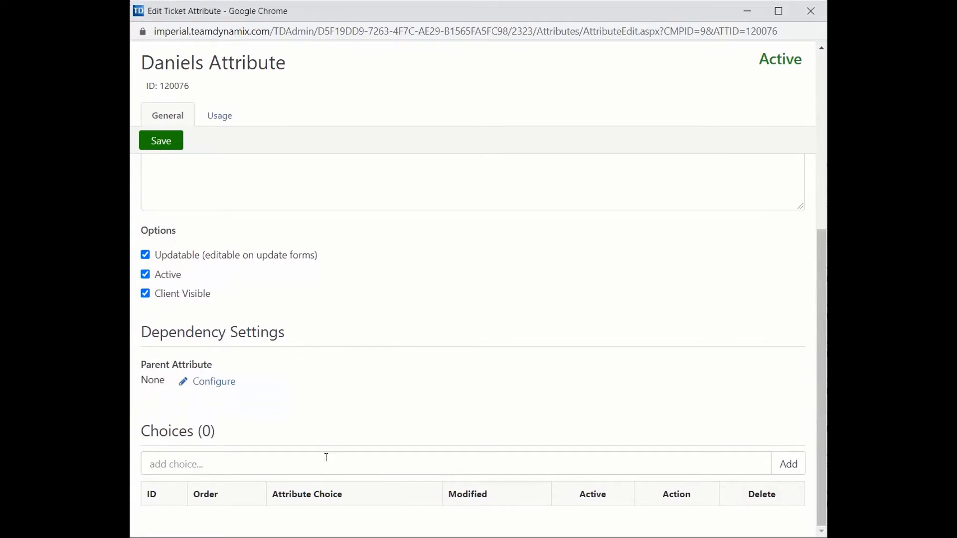
left_click(326, 458)
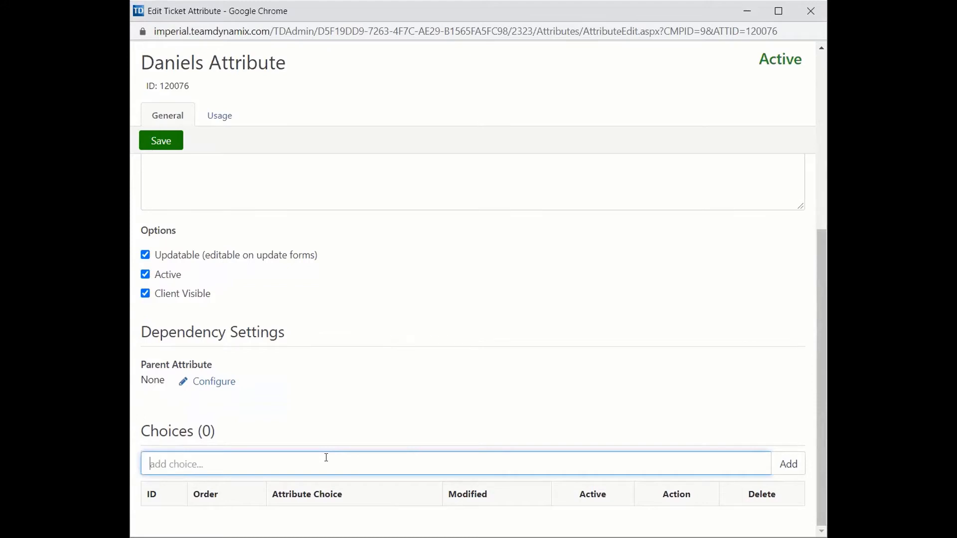
type("Choice A")
left_click(783, 473)
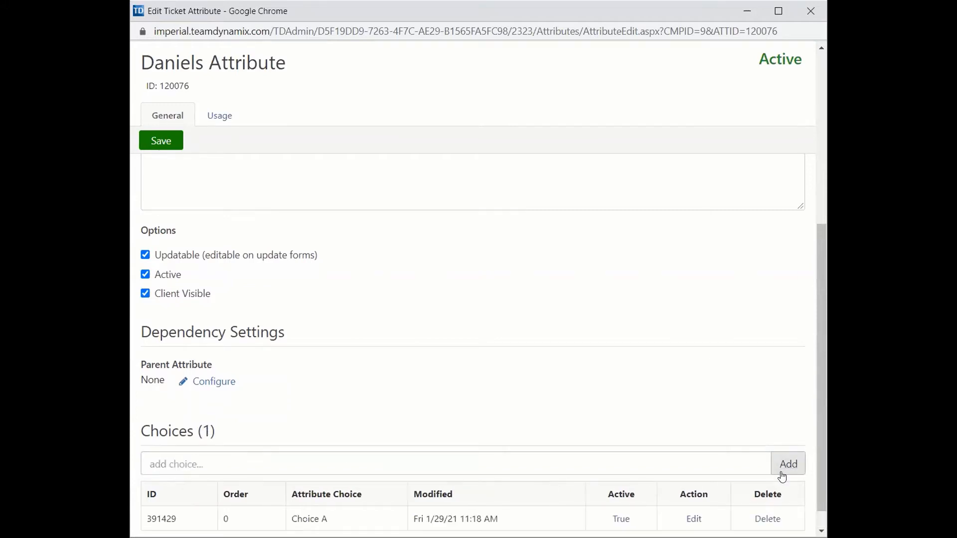
Step: Add "Choice B" as a further choice of the attribute and save the attribute
left_click_drag(821, 378, 820, 433)
left_click(469, 436)
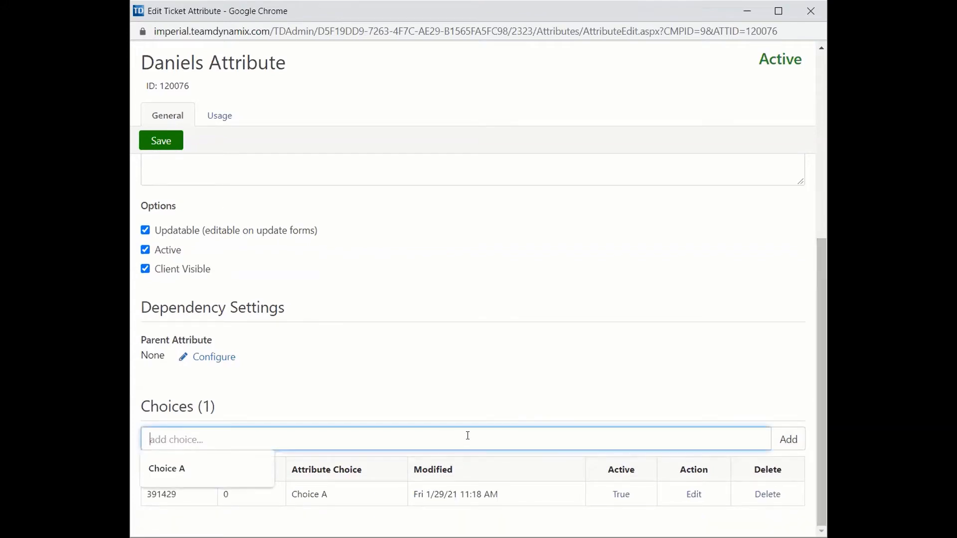
type("Choice B")
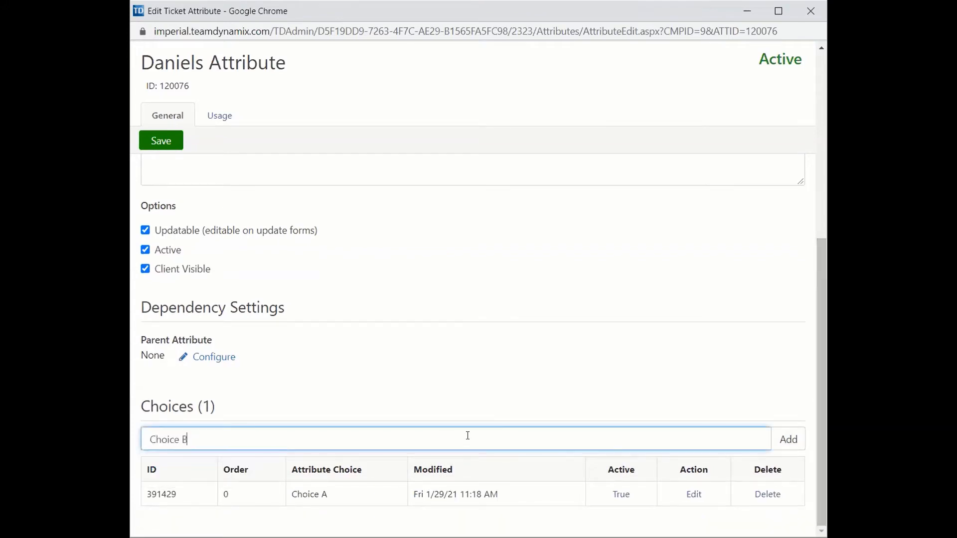
left_click(799, 439)
scroll(820, 398, "down", 1)
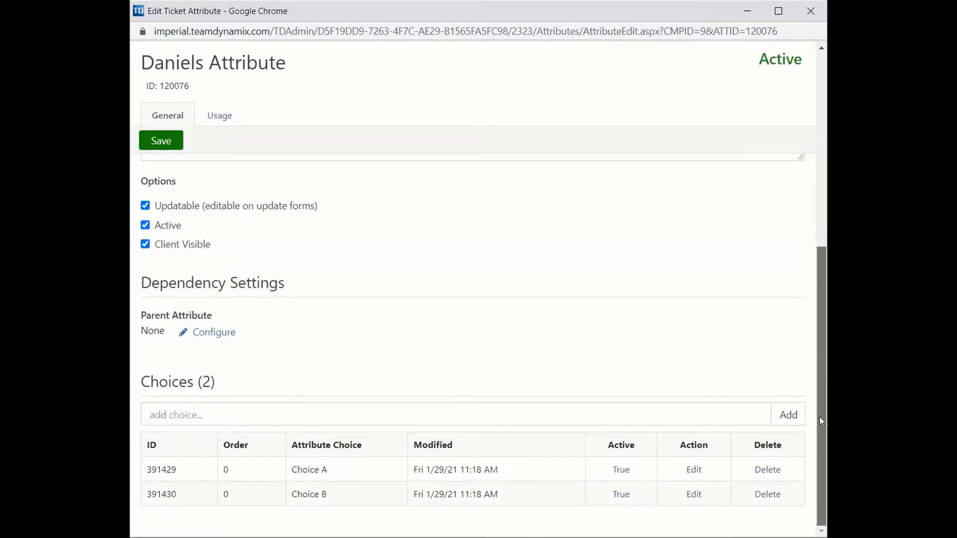
left_click(614, 414)
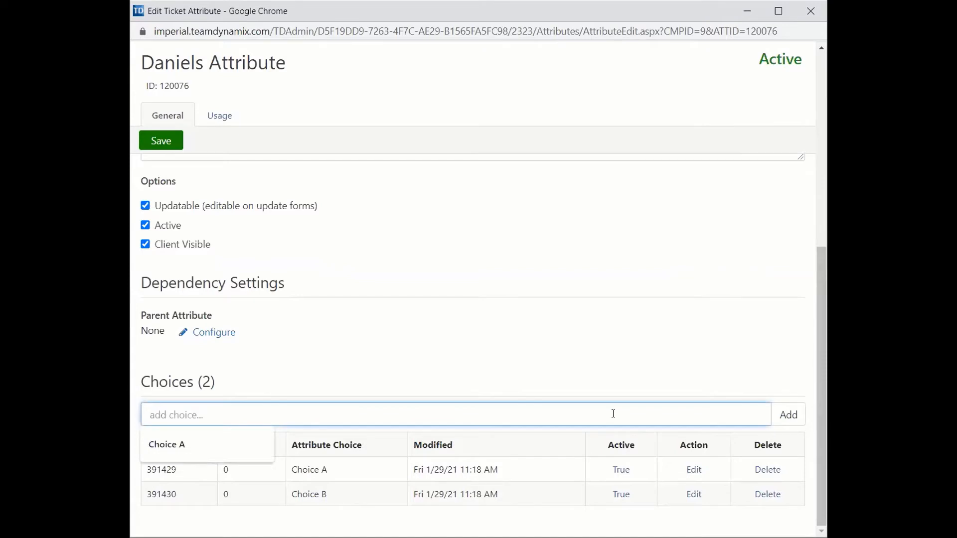
left_click(619, 363)
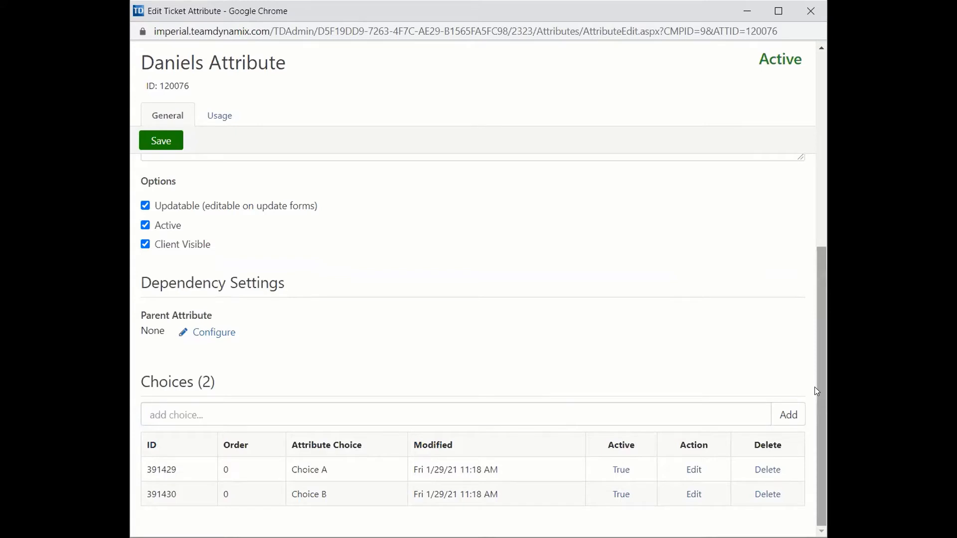
left_click(174, 146)
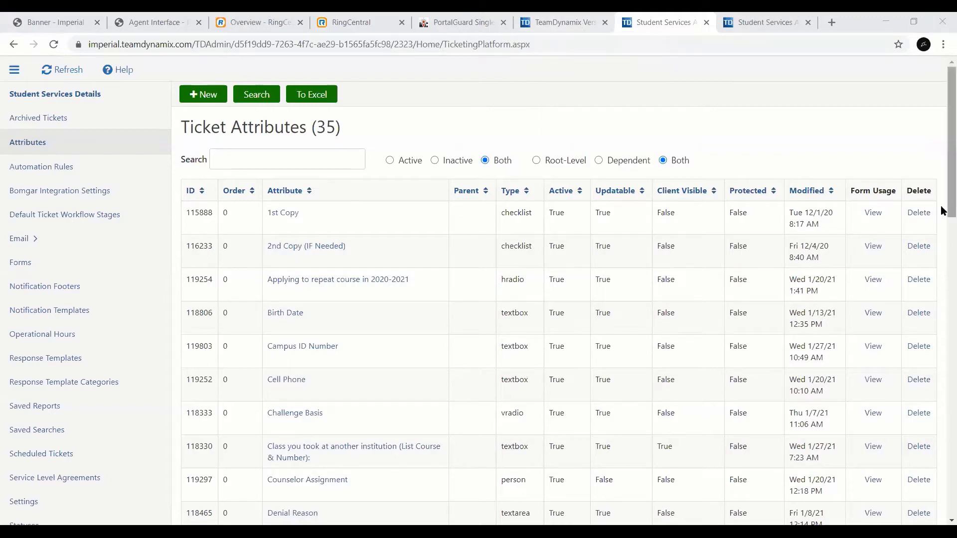
Step: Refresh the ticket attributes list and locate the newly created checkbox list attribute
scroll(944, 213, "down", 2)
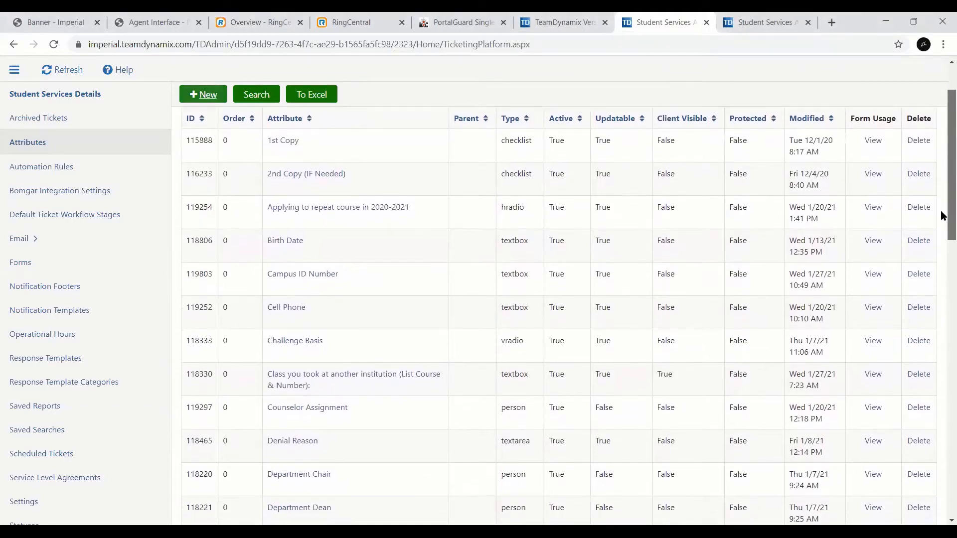
scroll(944, 215, "down", 2)
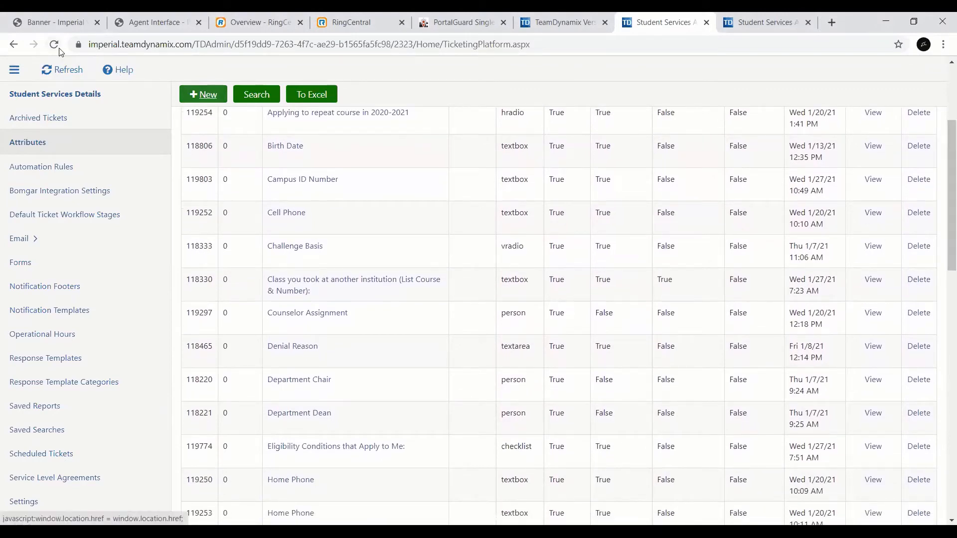
left_click(52, 70)
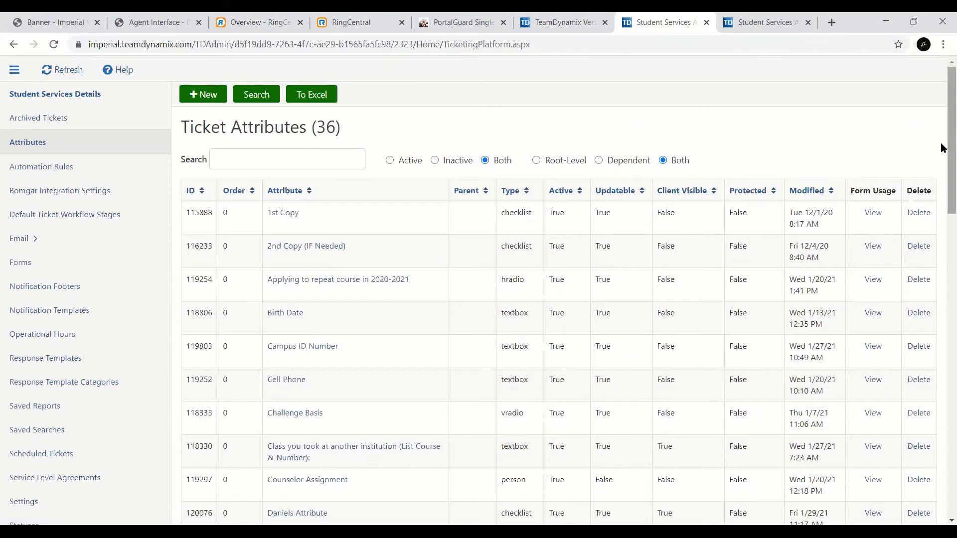
scroll(944, 143, "down", 3)
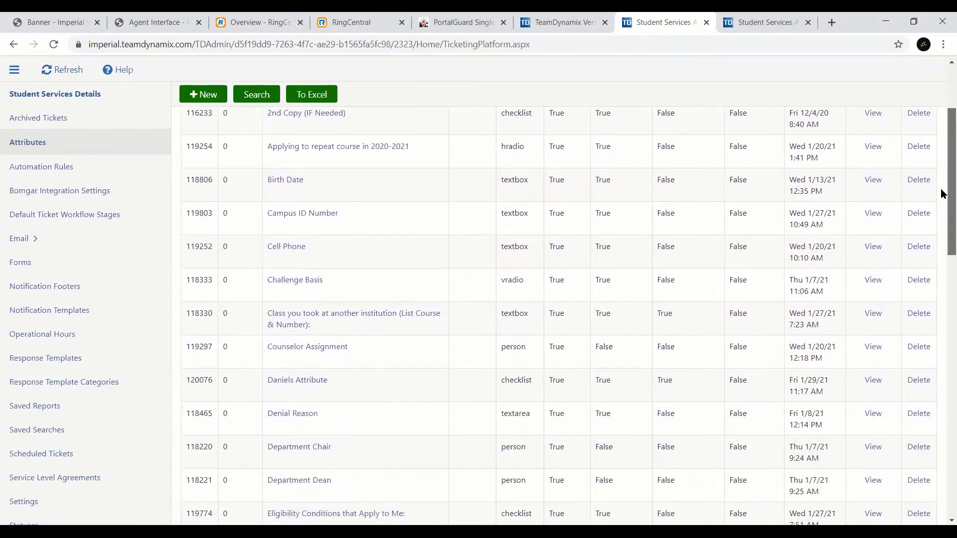
scroll(943, 204, "down", 1)
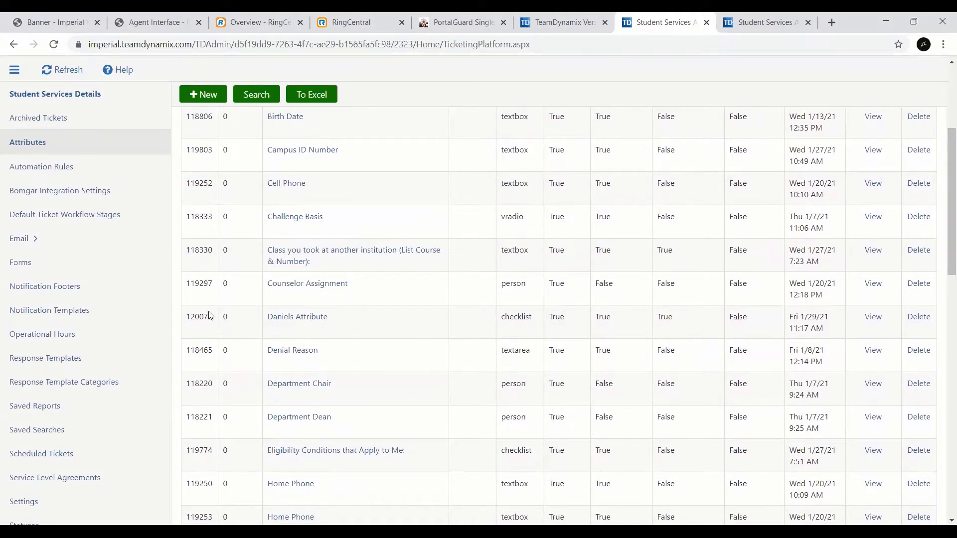
Step: Open the AB 540 form for designing, add the new checkbox list attribute to it and save the form
left_click(55, 264)
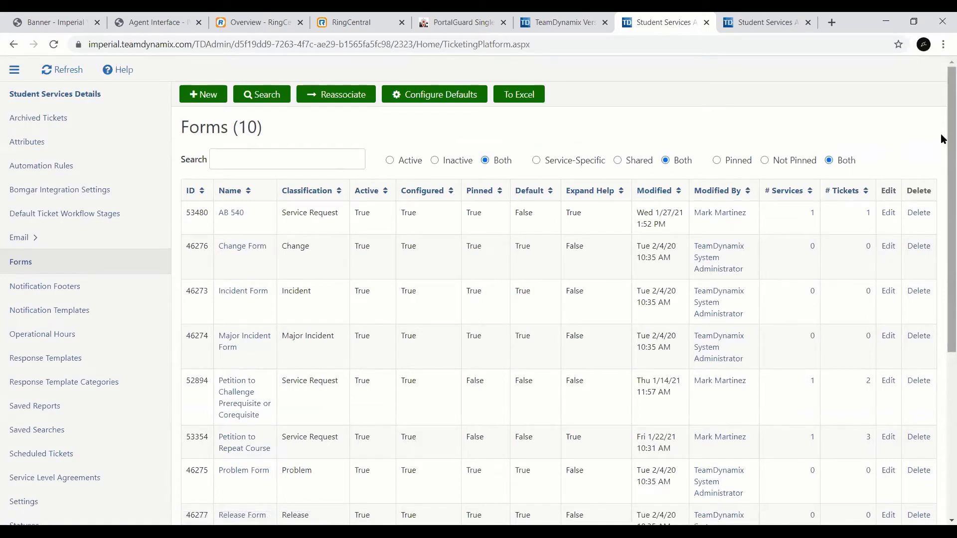
left_click(232, 213)
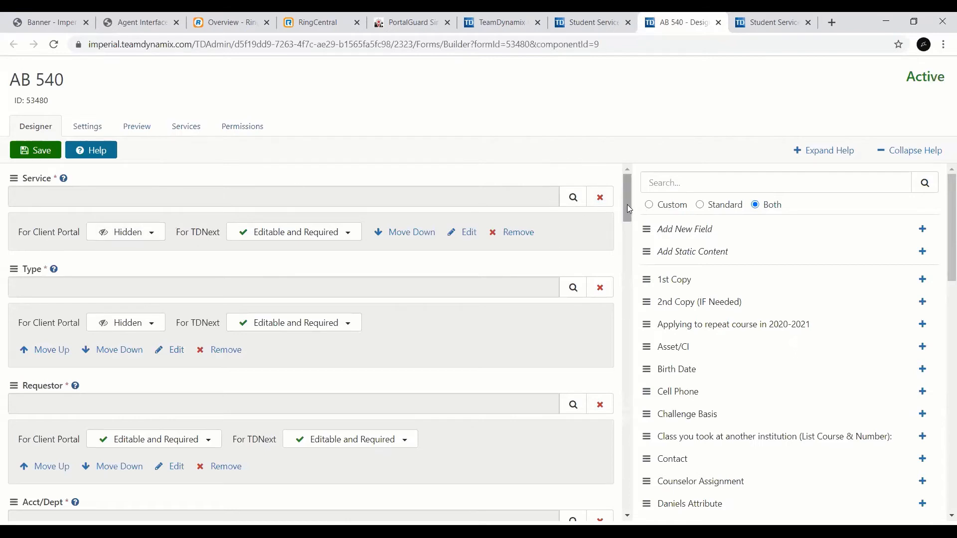
left_click_drag(629, 208, 627, 168)
left_click_drag(943, 234, 940, 277)
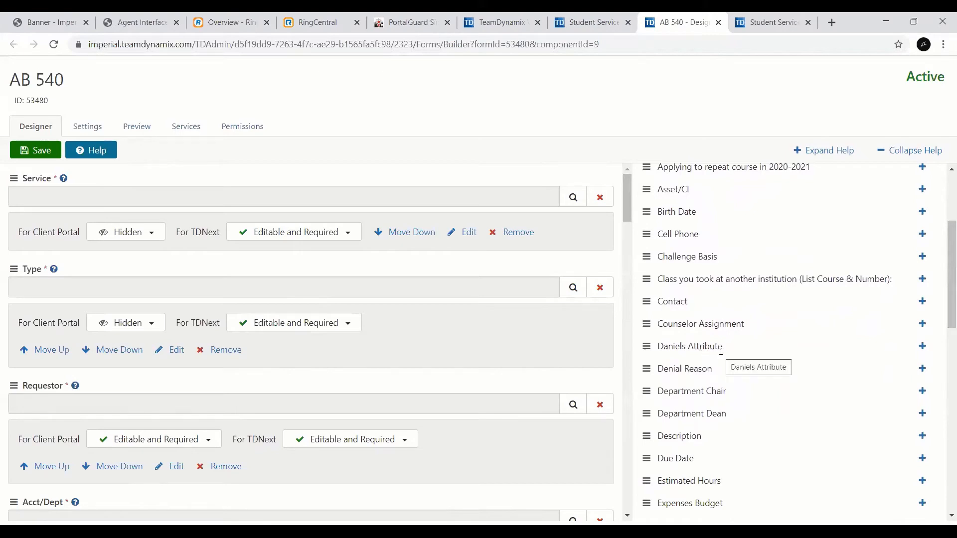
left_click(922, 347)
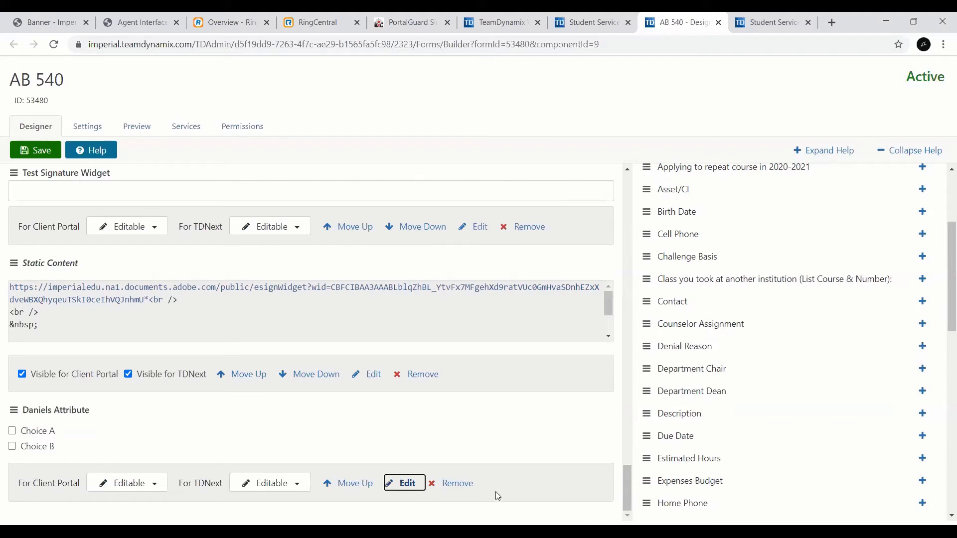
left_click(41, 155)
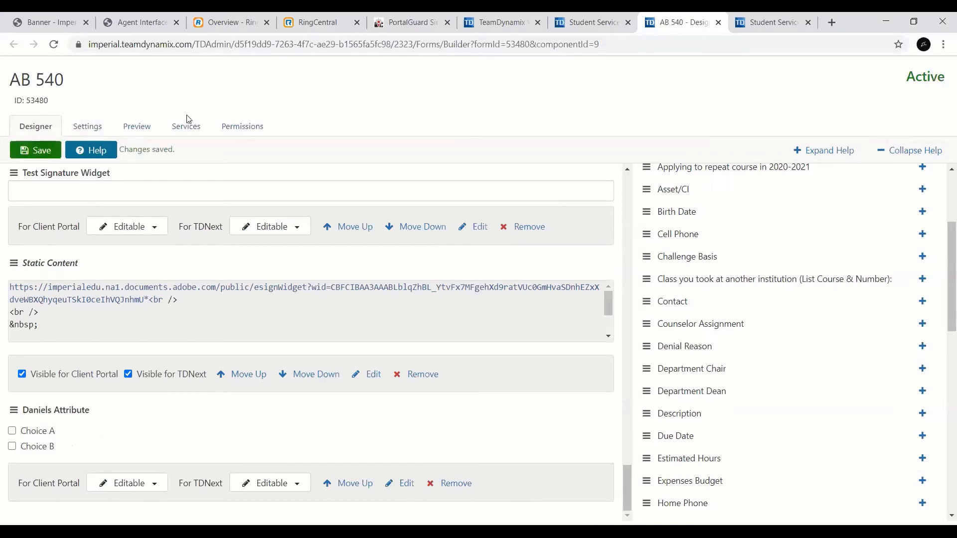
Step: Preview the AB 540 form as shown in the Client Portal and check the added attribute at its end
left_click(140, 131)
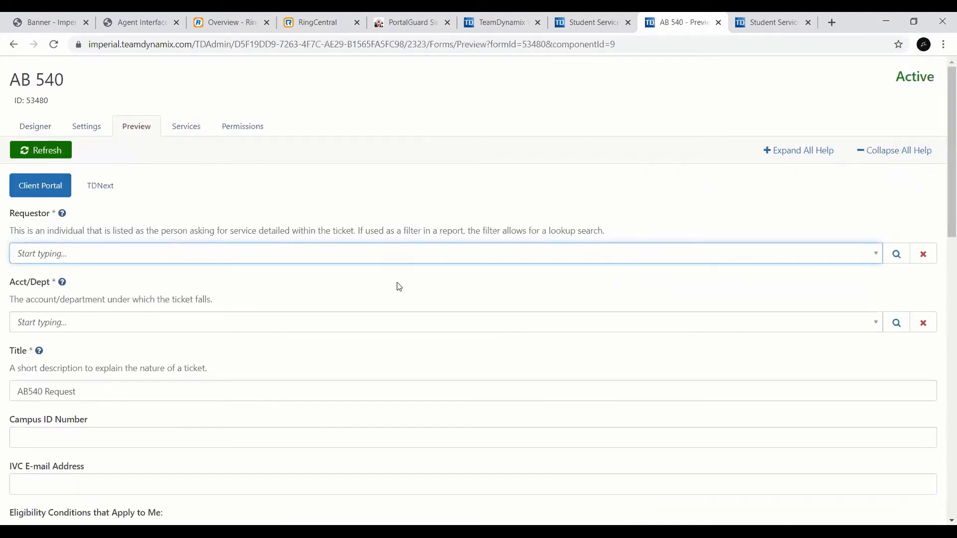
right_click(944, 189)
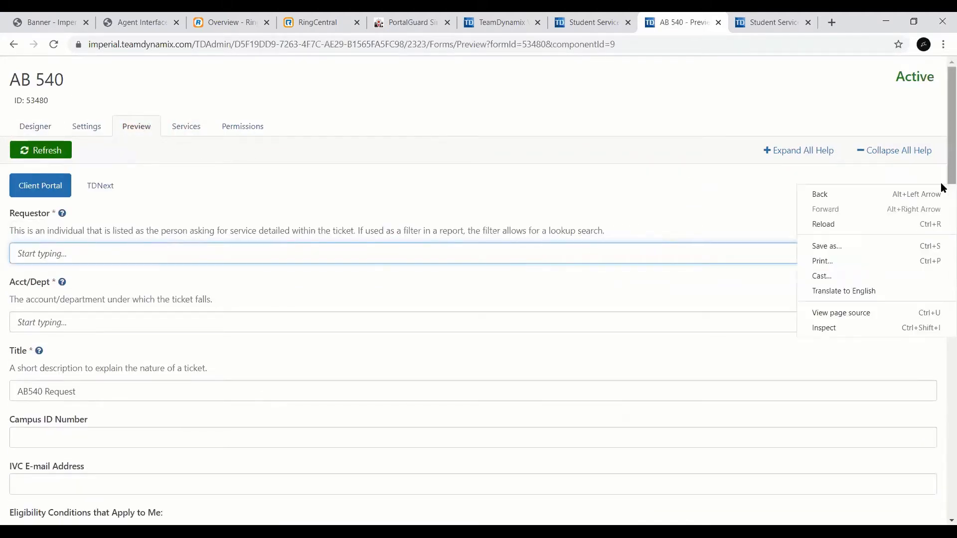
left_click(943, 161)
left_click_drag(944, 161, 942, 461)
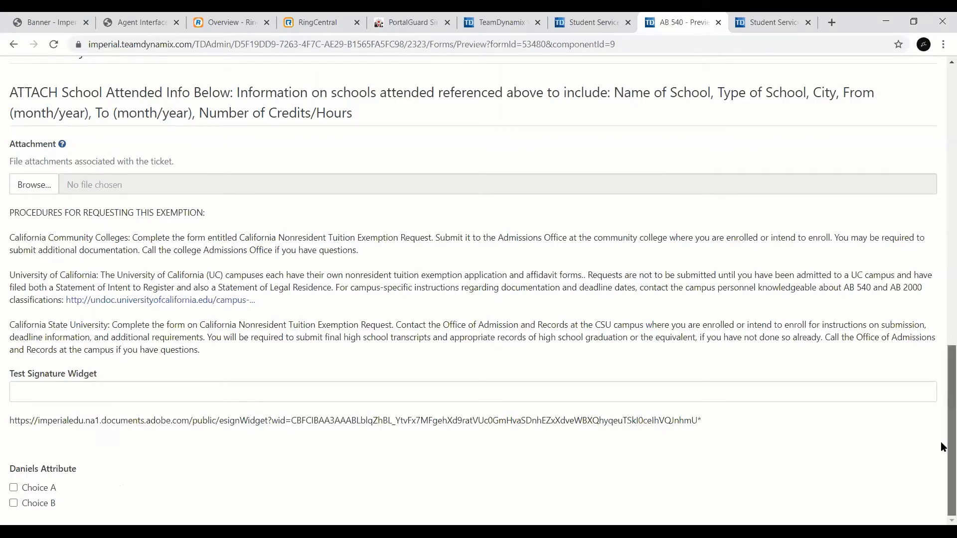
scroll(942, 433, "up", 1)
scroll(940, 405, "up", 10)
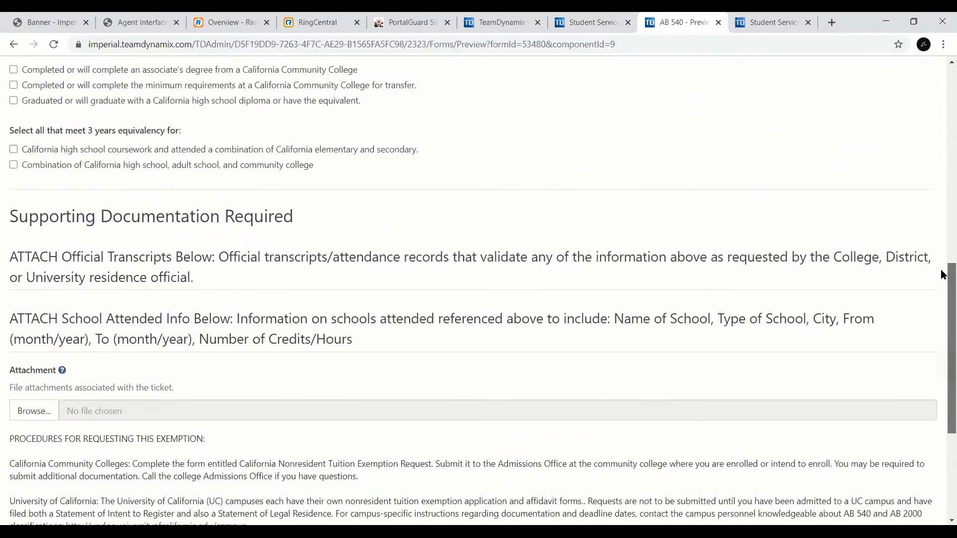
scroll(943, 170, "up", 3)
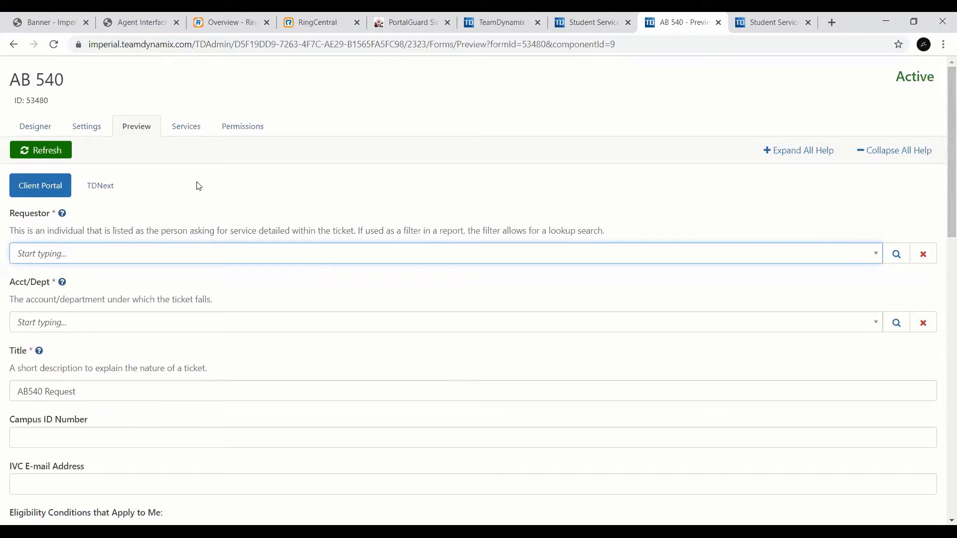
Step: Return to the AB 540 form designer and view the field types offered for a new field without adding one
left_click(47, 130)
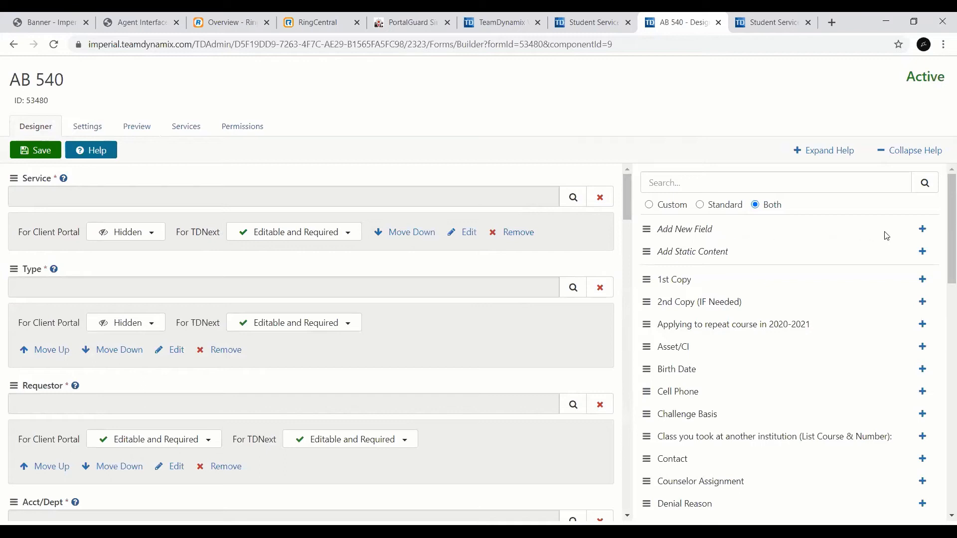
left_click(924, 231)
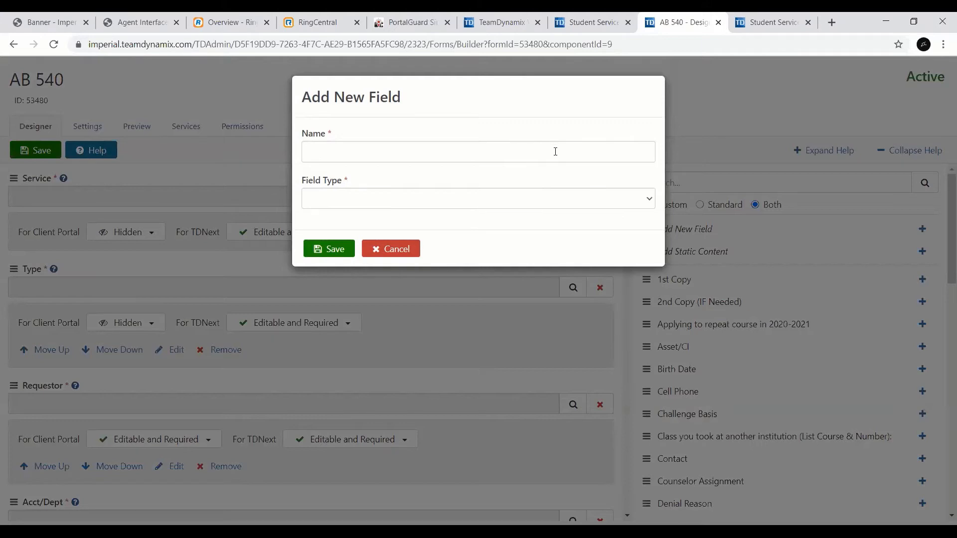
left_click(648, 201)
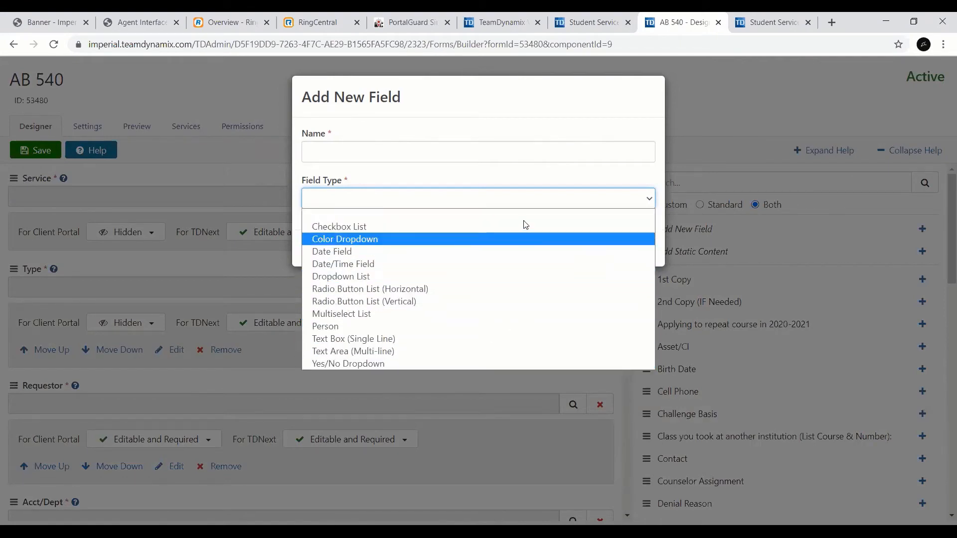
left_click(549, 186)
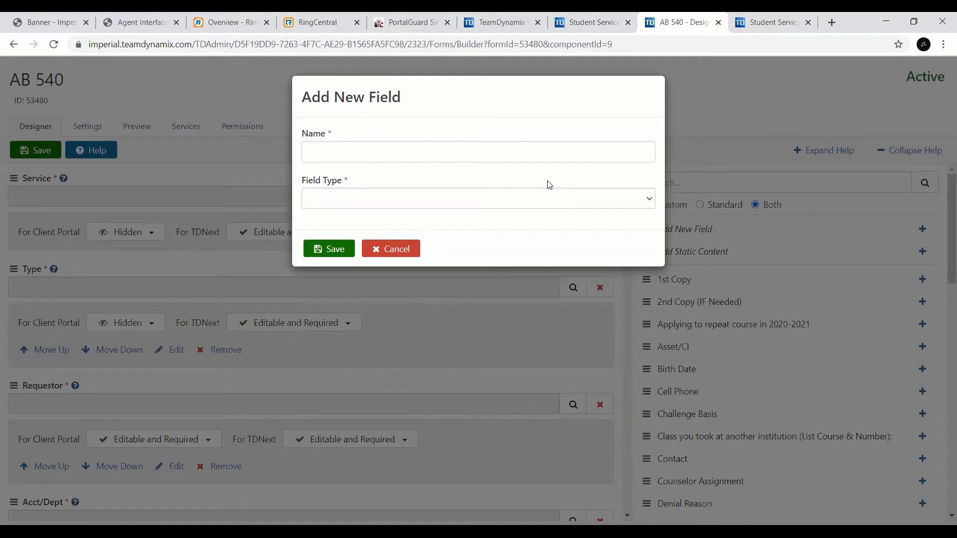
left_click(408, 251)
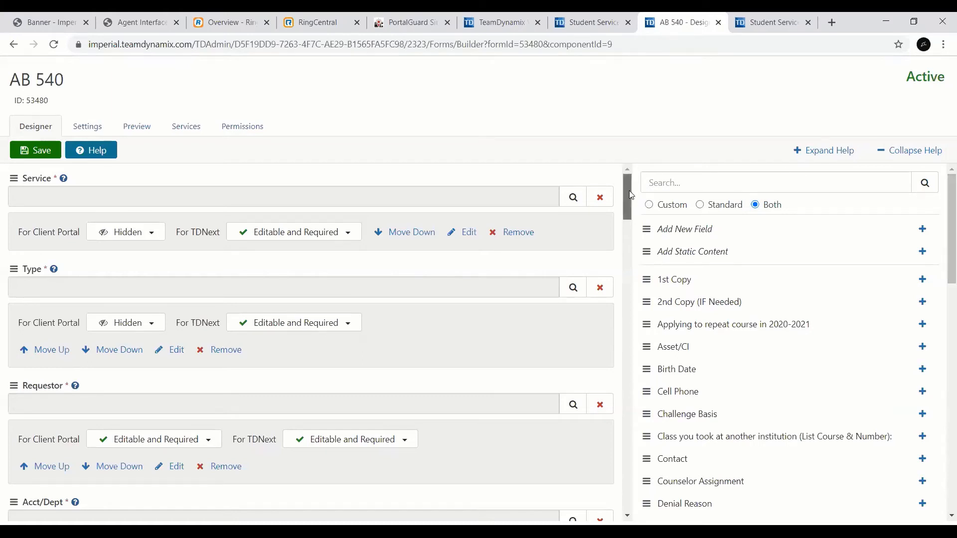
Step: Remove the new checkbox list attribute from the end of the AB 540 form, save the form and close its designer
mouse_move(629, 191)
left_mouse_down()
mouse_move(609, 369)
mouse_move(617, 496)
left_mouse_up()
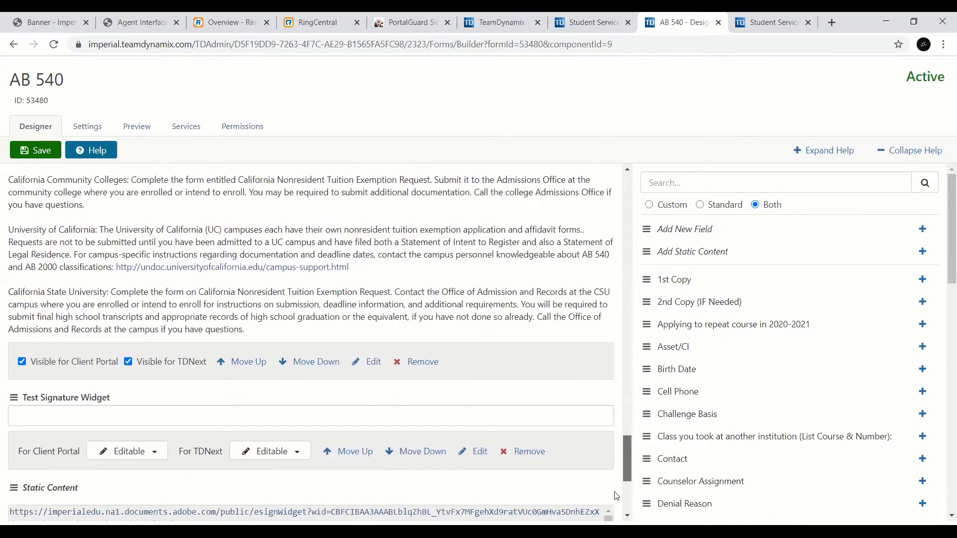
scroll(617, 496, "down", 5)
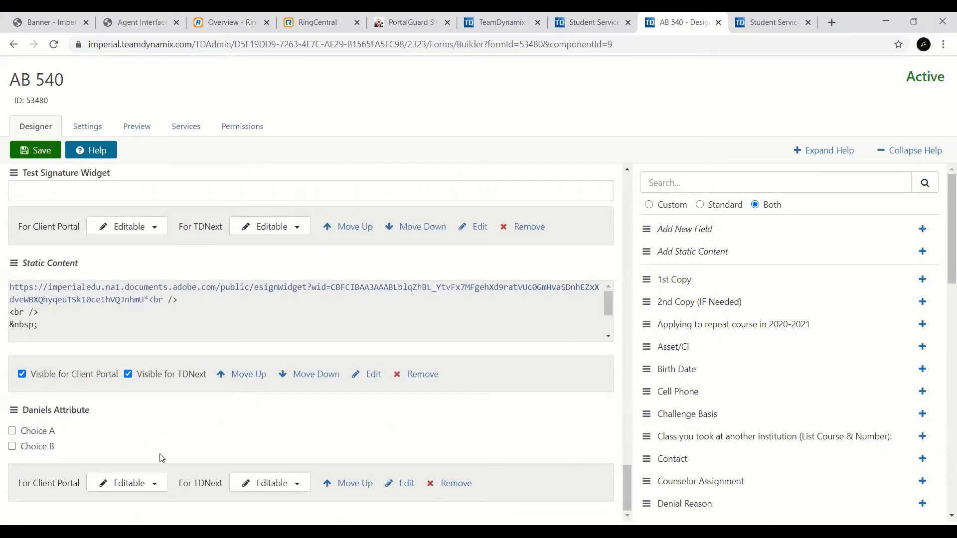
left_click(451, 485)
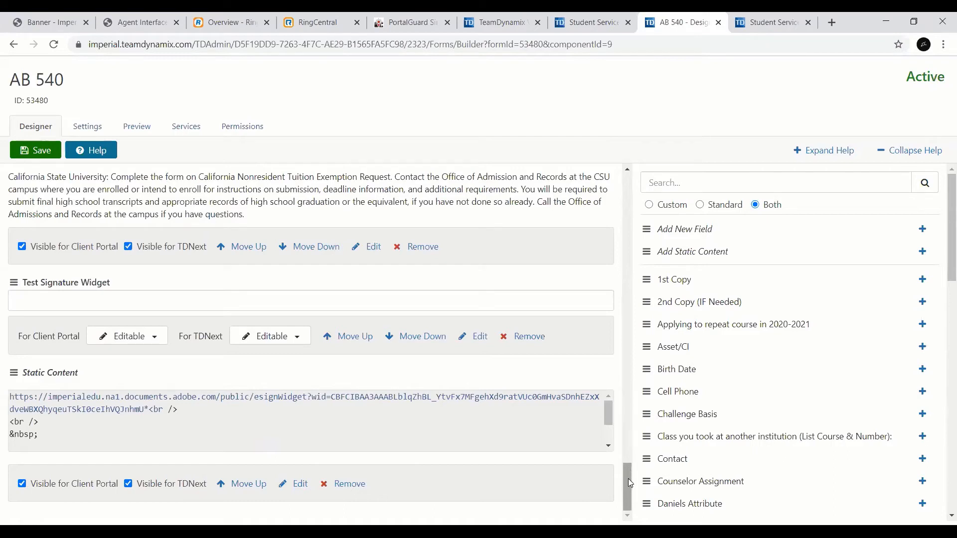
left_click(33, 153)
left_click(718, 23)
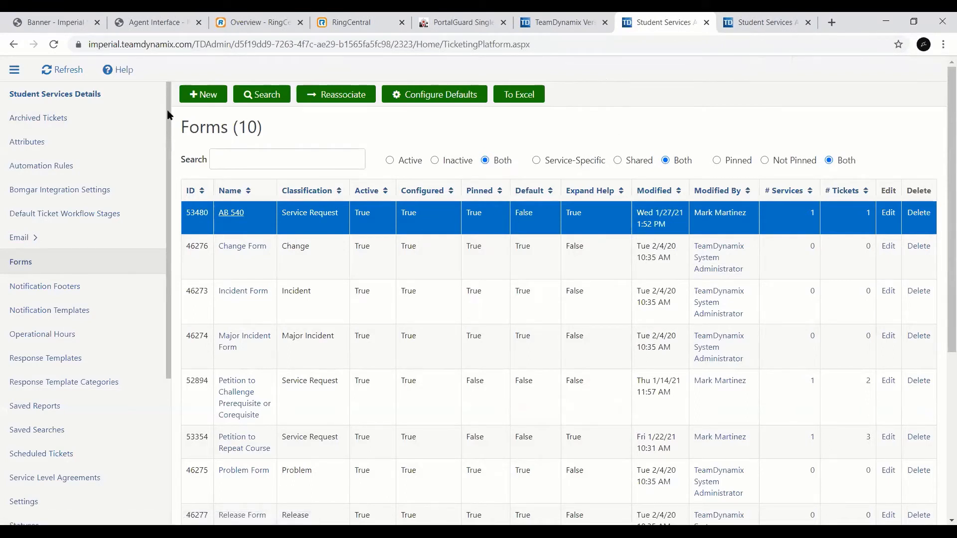
Step: Open the AB540 Request ticket workflow in the Workflow Builder and examine its tasks, approvals and notifications
left_click_drag(168, 112, 149, 315)
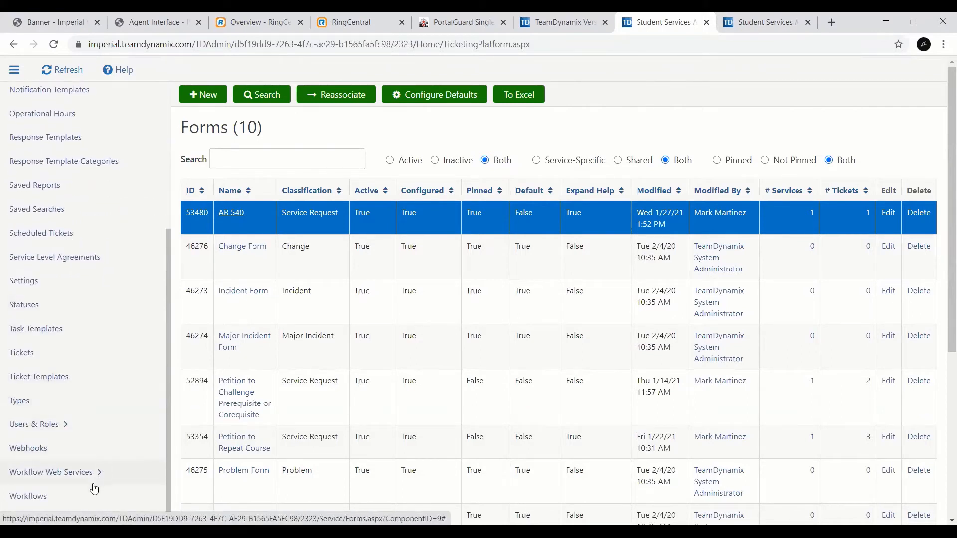
left_click(78, 505)
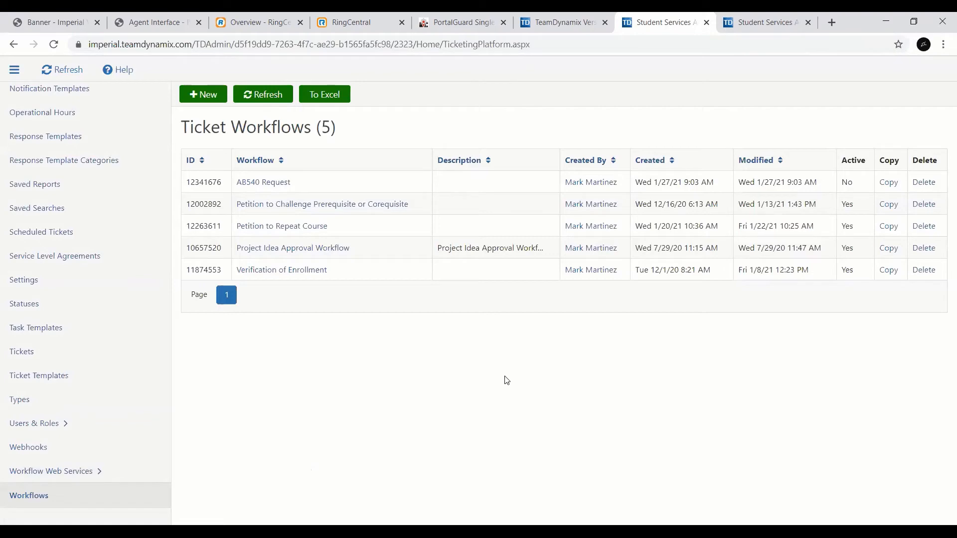
left_click(282, 186)
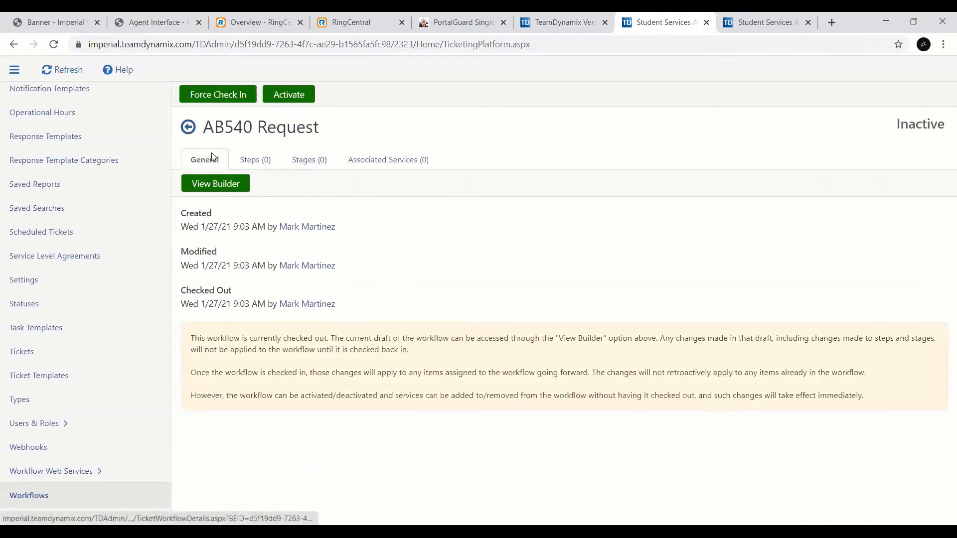
left_click(223, 184)
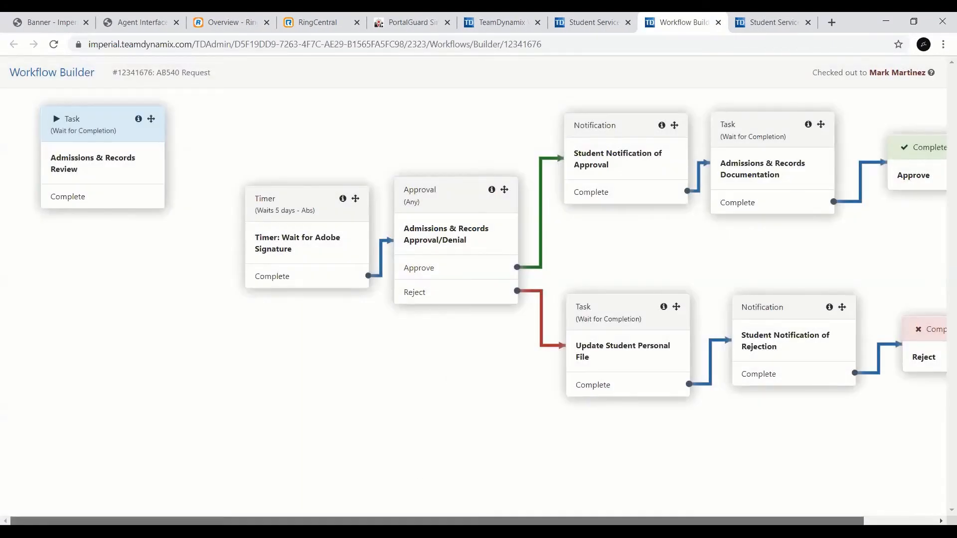
left_click_drag(437, 522, 440, 521)
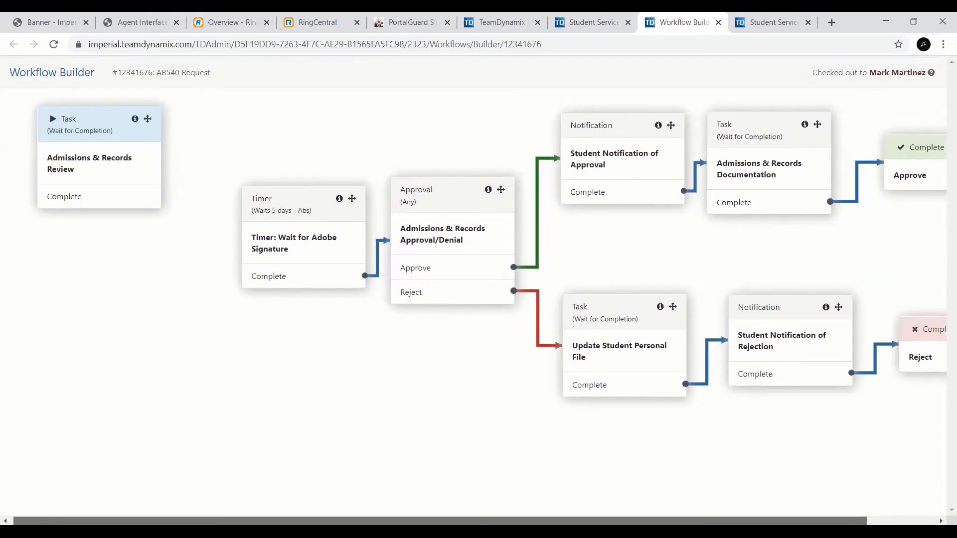
left_click_drag(441, 522, 442, 521)
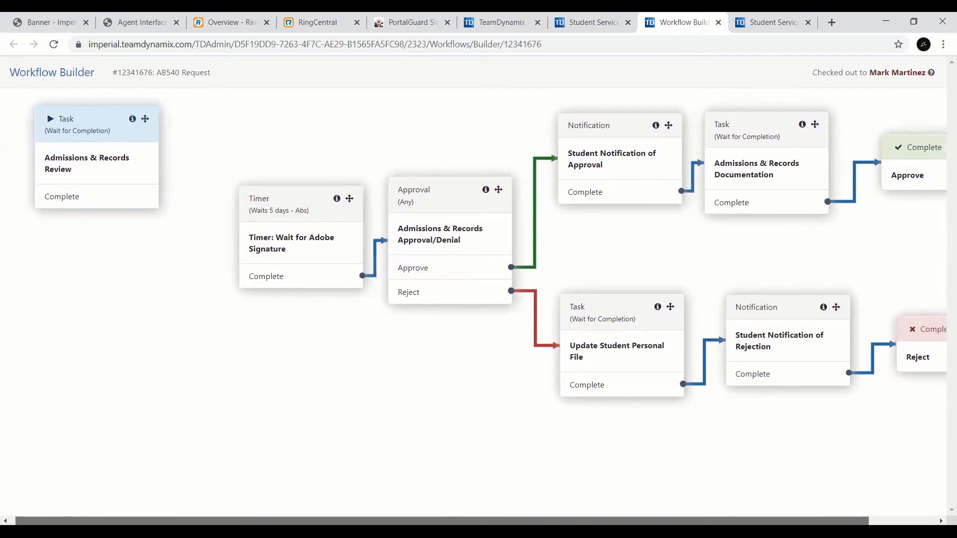
left_click_drag(443, 521, 510, 522)
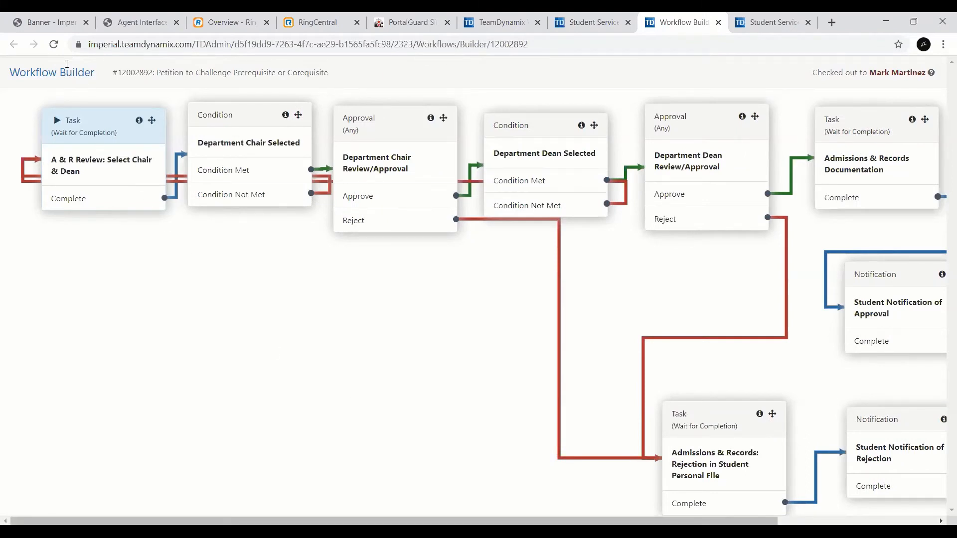
Step: Reload the Petition to Challenge Prerequisite or Corequisite workflow in the Workflow Builder and check it out for editing
left_click(55, 45)
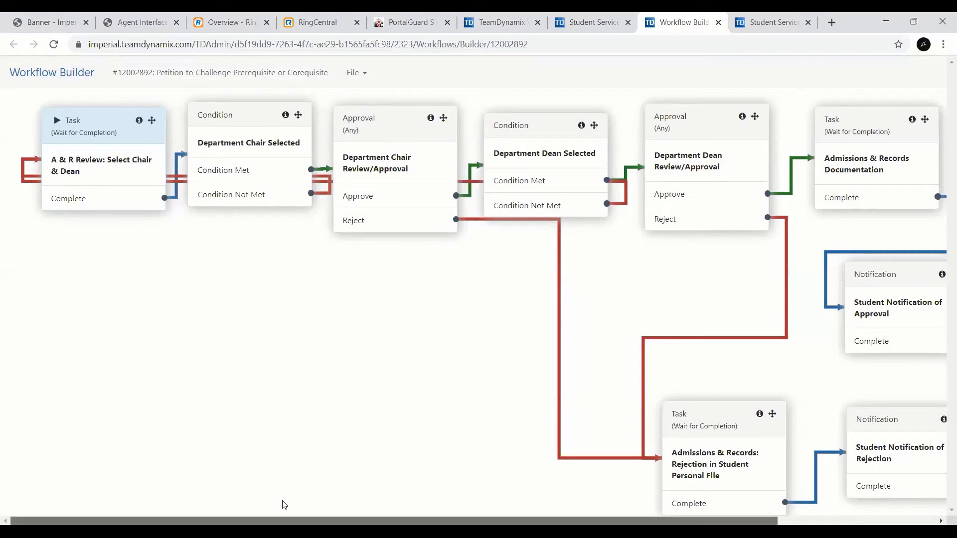
scroll(285, 505, "right", 4)
left_click_drag(424, 521, 443, 521)
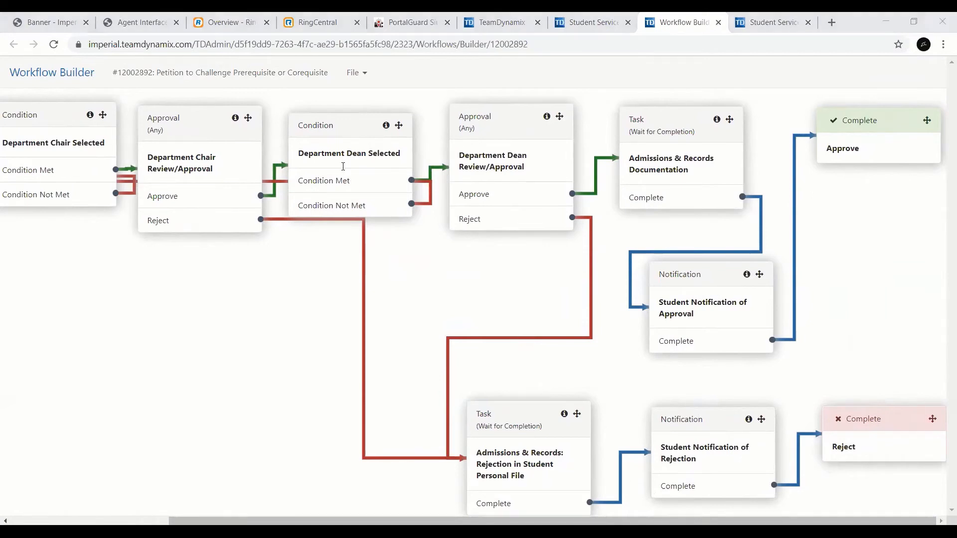
left_click(364, 75)
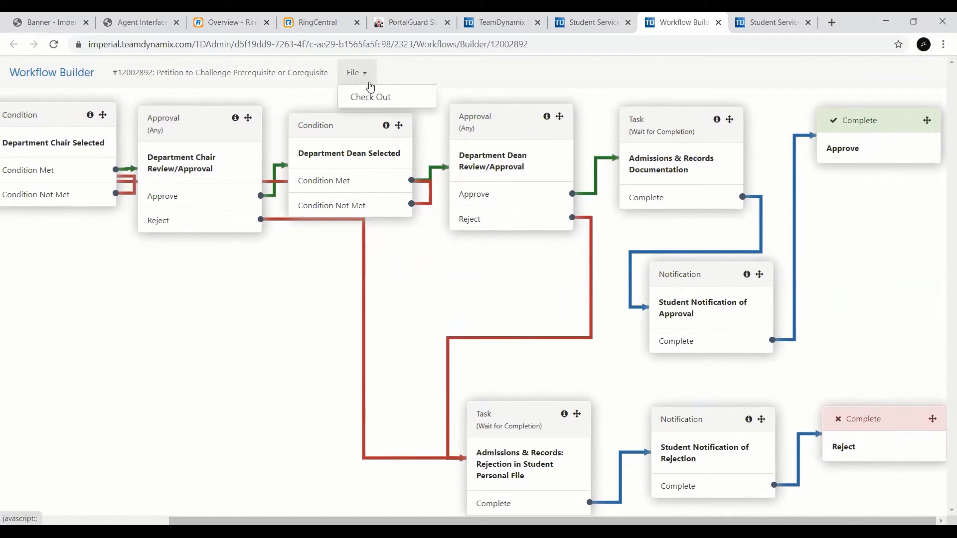
left_click(384, 98)
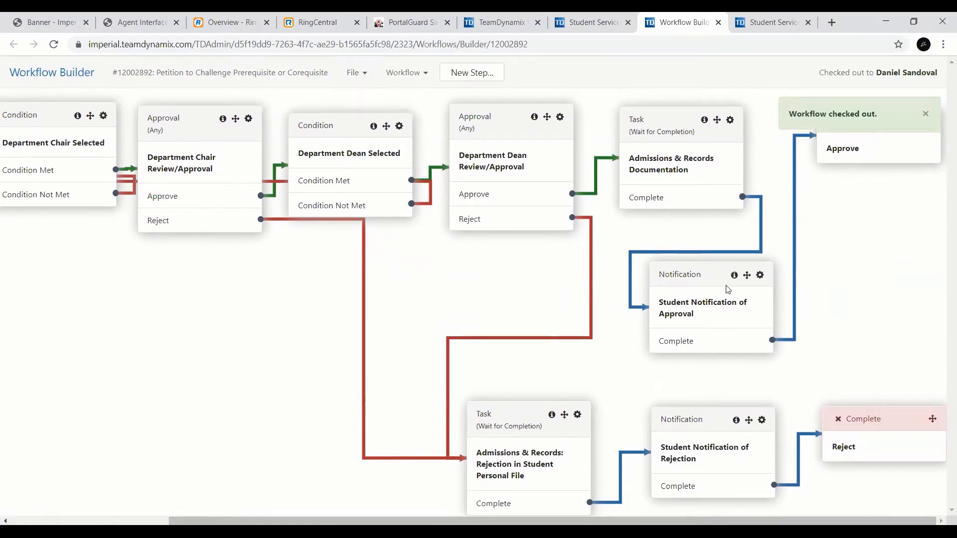
Step: Open the Student Notification of Approval step for editing and review its recipients, subject and body template
left_click(761, 276)
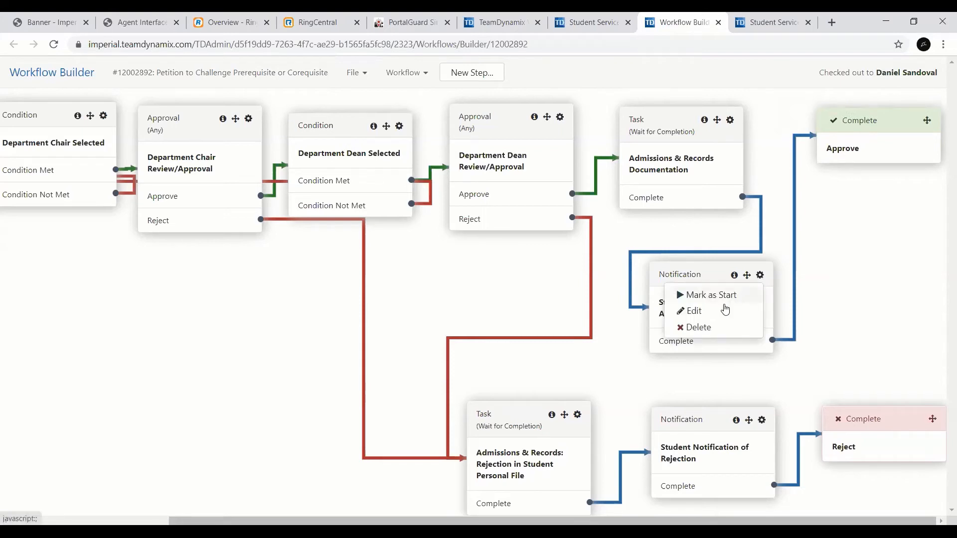
left_click(694, 311)
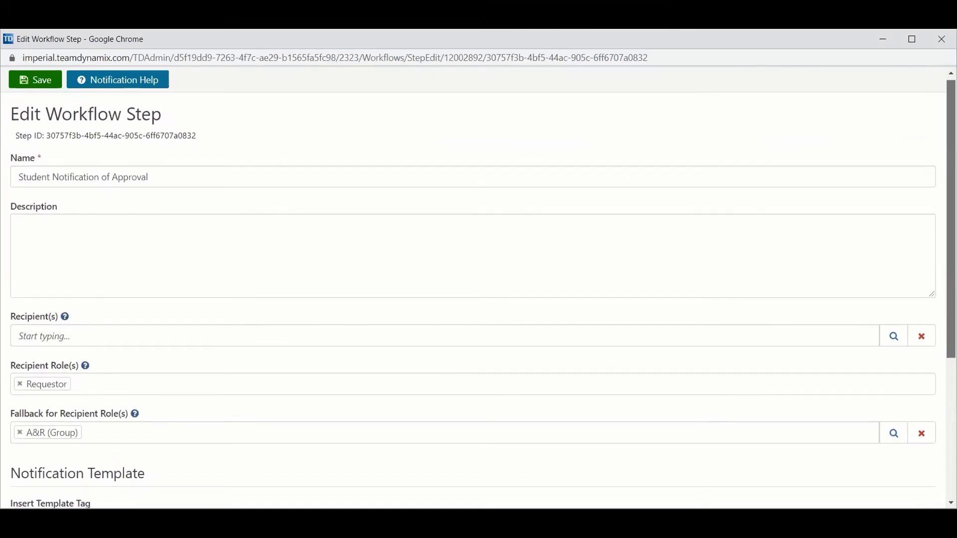
scroll(474, 299, "down", 1)
scroll(938, 274, "down", 4)
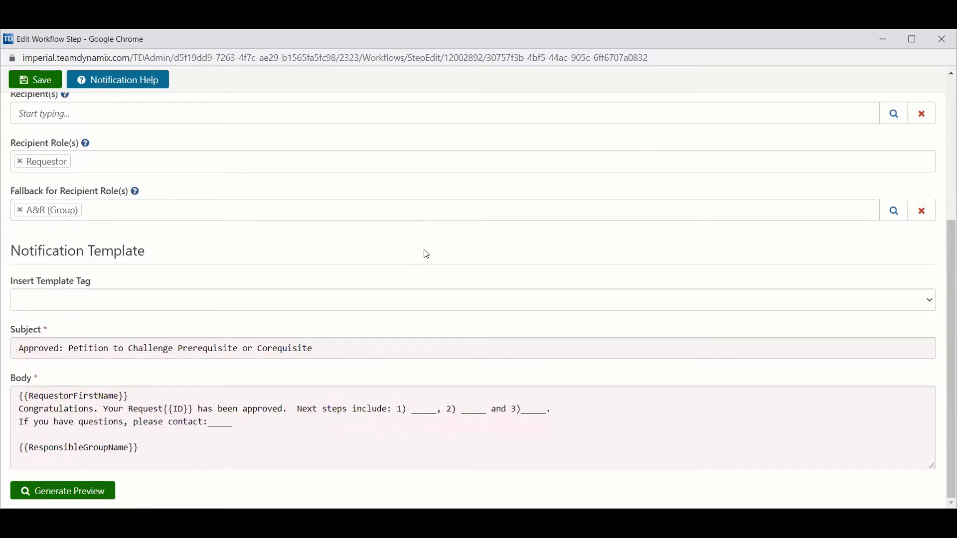
Step: Browse the template tags available for the approval notification without inserting any, and save the workflow step
left_click(428, 305)
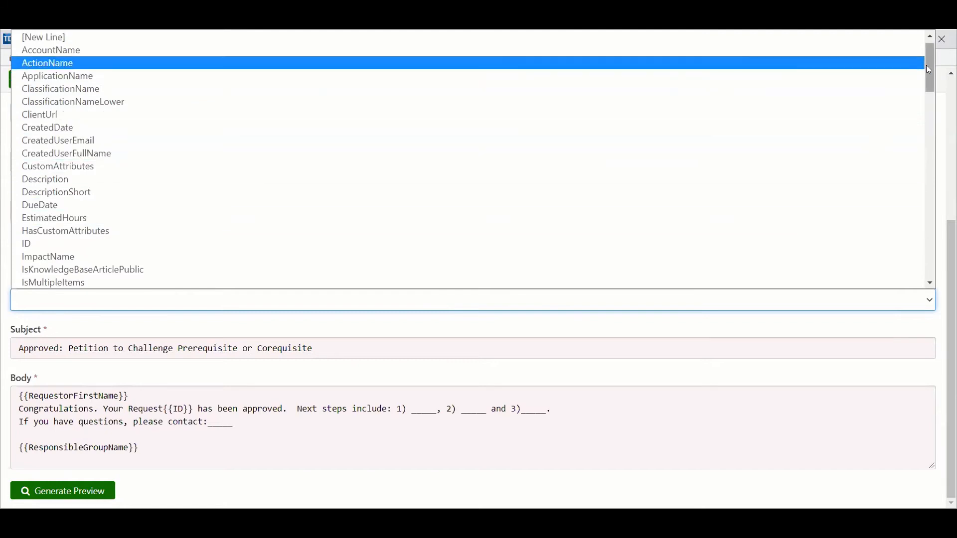
left_click_drag(926, 65, 922, 118)
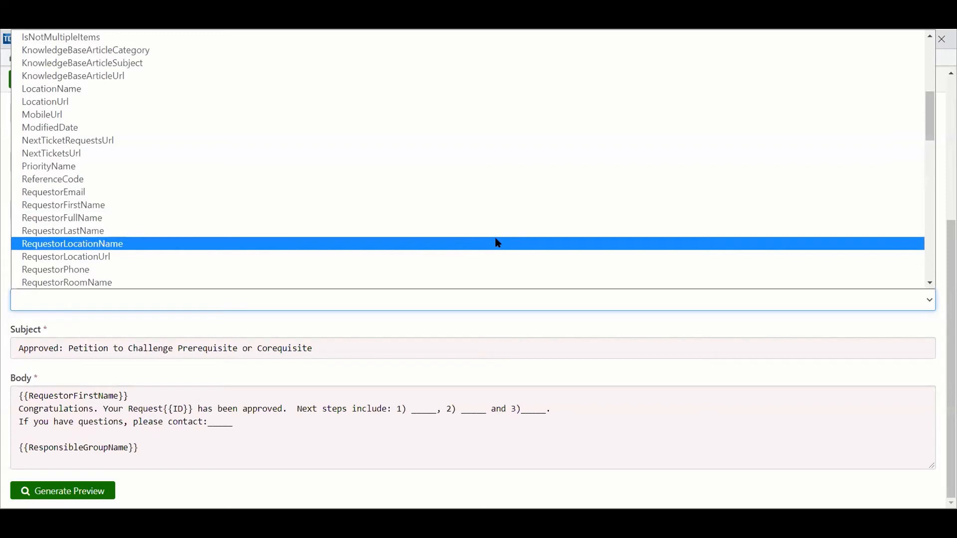
left_click(441, 382)
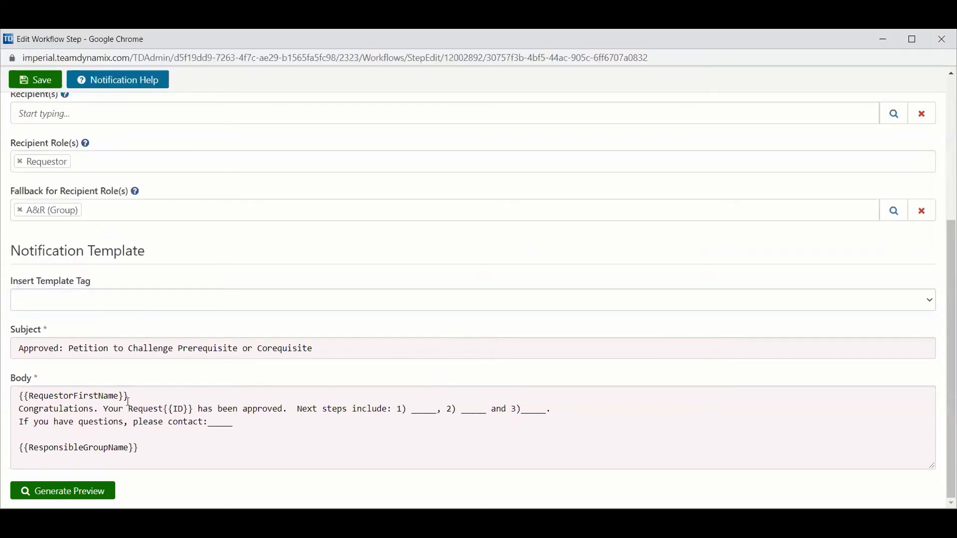
left_click(308, 305)
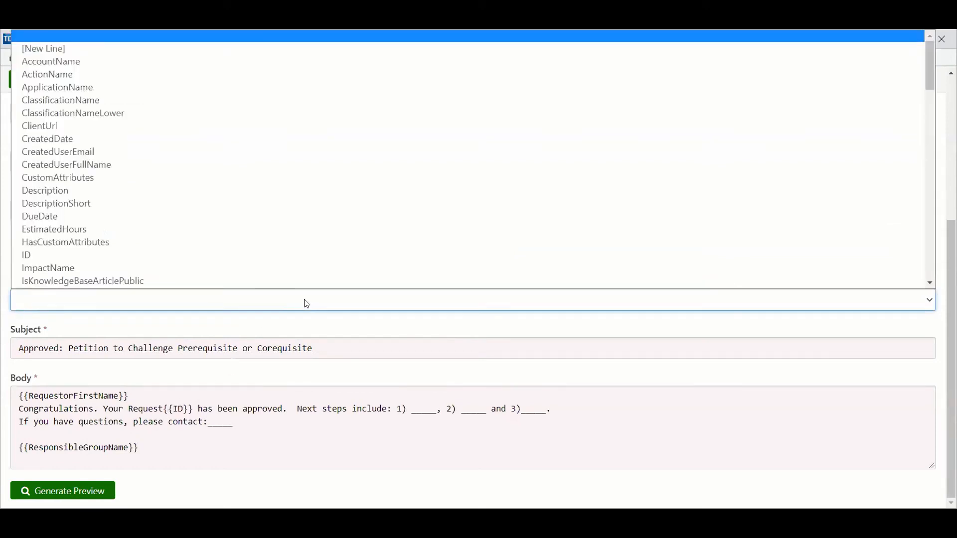
left_click(307, 304)
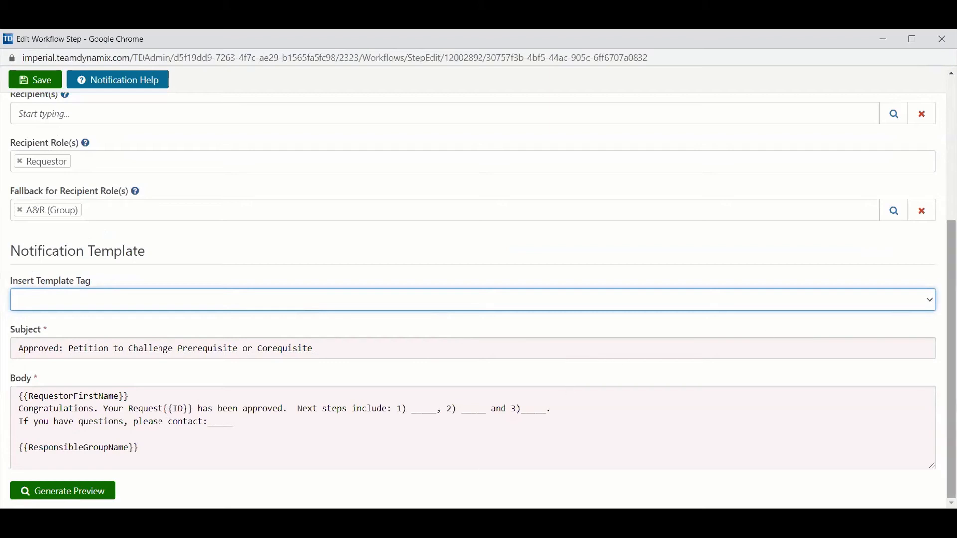
left_click_drag(951, 309, 951, 309)
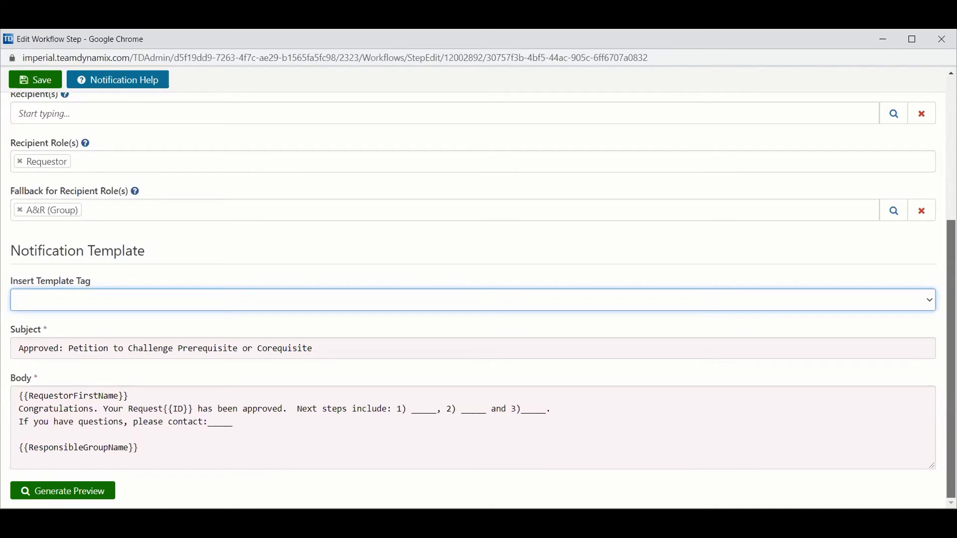
left_click_drag(951, 309, 933, 282)
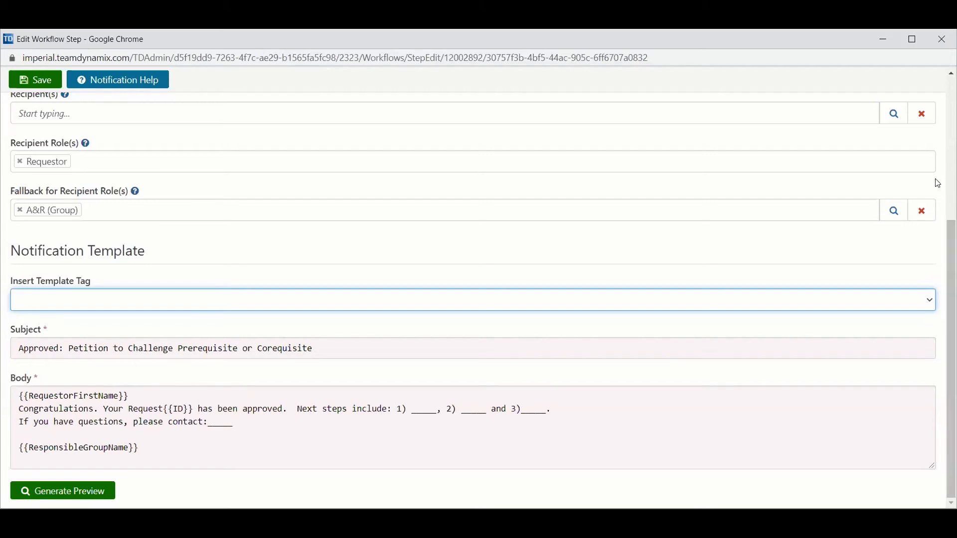
left_click(47, 86)
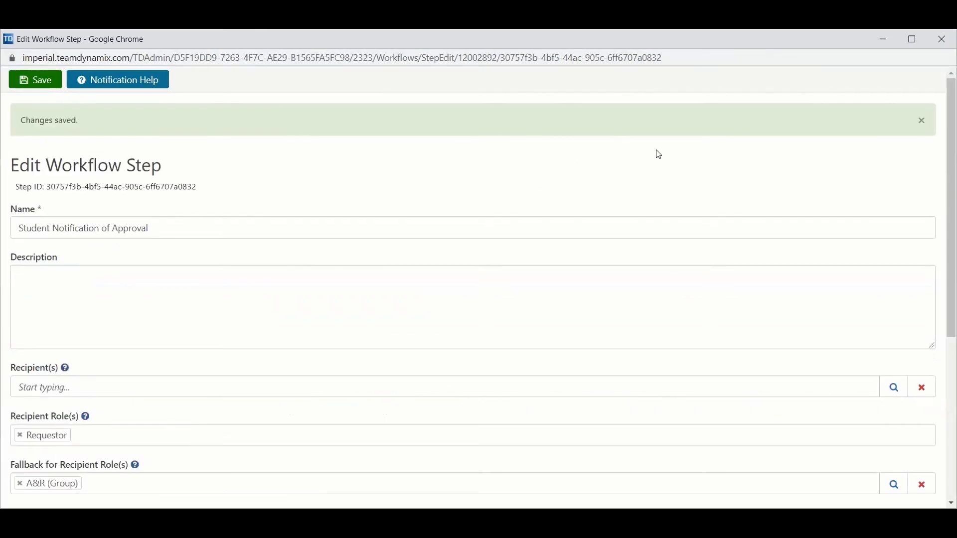
Step: Open the notification help article and read its Notification Template section on template tags and custom attributes
left_click(165, 86)
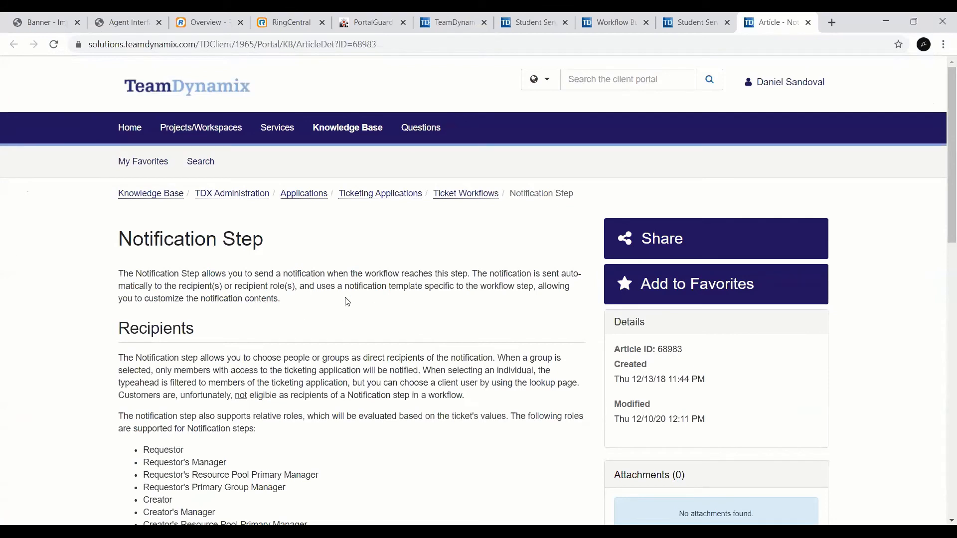
left_click_drag(942, 184, 941, 390)
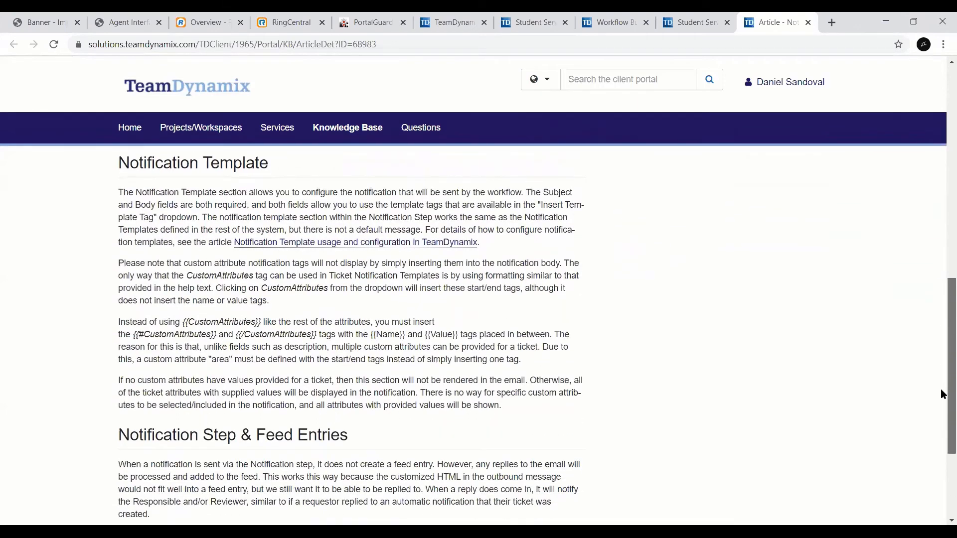
mouse_move(941, 389)
left_mouse_down()
mouse_move(942, 403)
mouse_move(942, 390)
left_mouse_up()
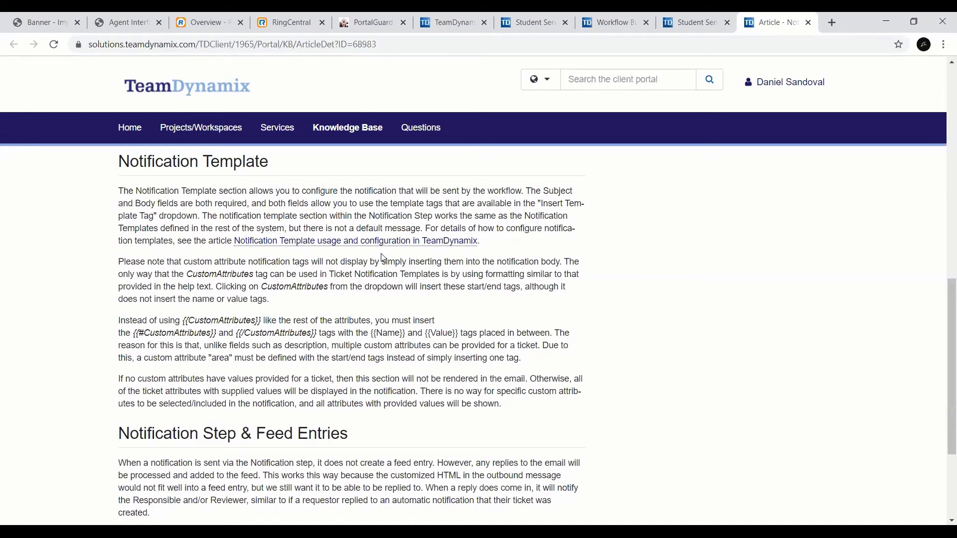
left_click_drag(951, 300, 943, 56)
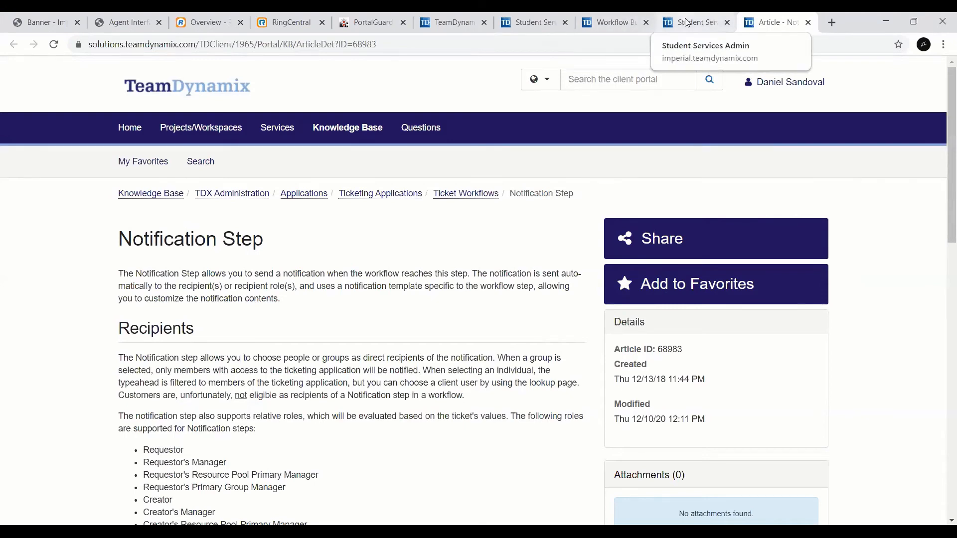
Step: Return to the Workflow Builder, save and check in the Petition to Challenge Prerequisite or Corequisite workflow, and close the builder
left_click(621, 21)
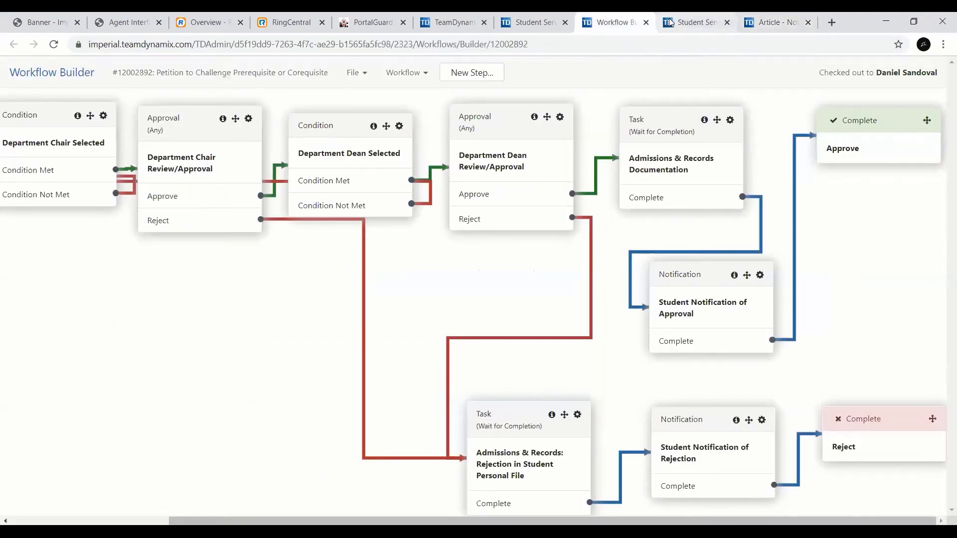
left_click(525, 20)
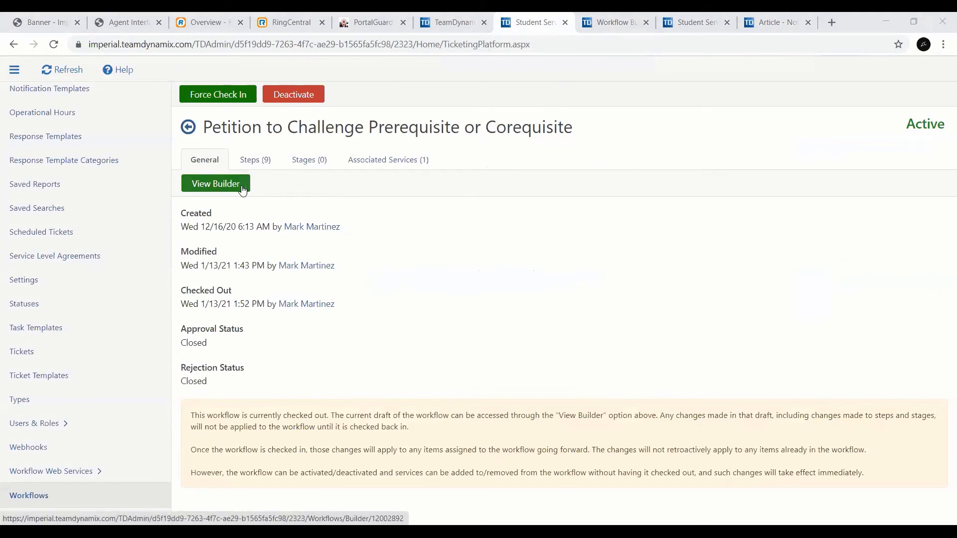
left_click(615, 25)
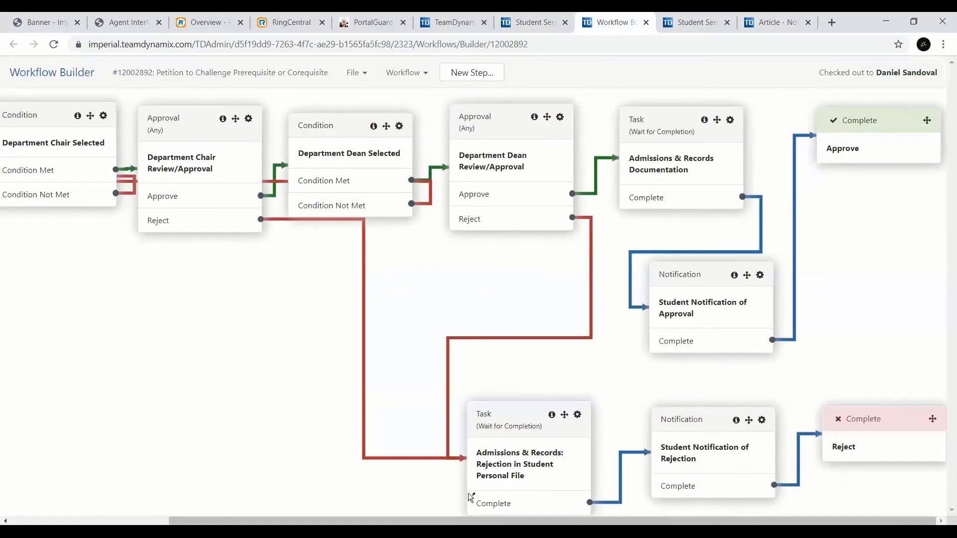
left_click_drag(232, 521, 87, 522)
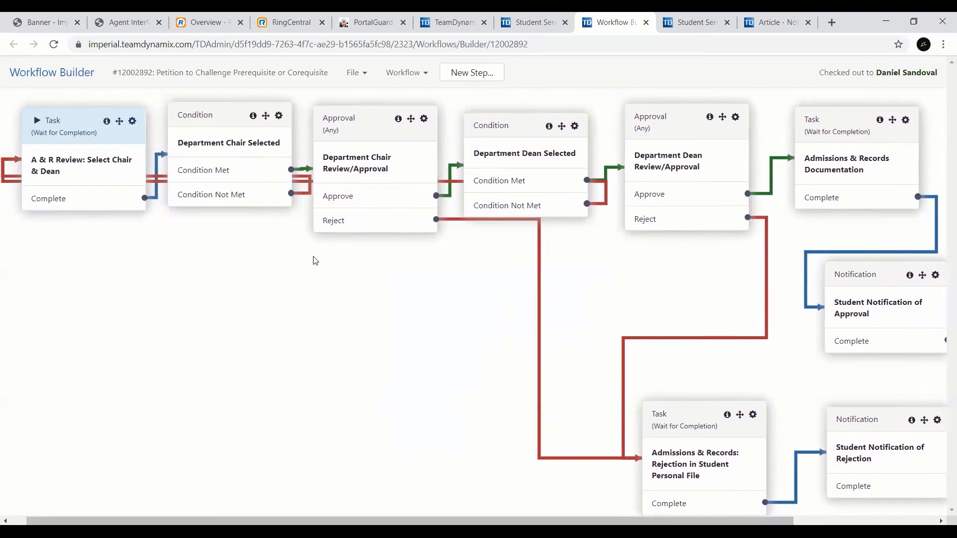
left_click(367, 73)
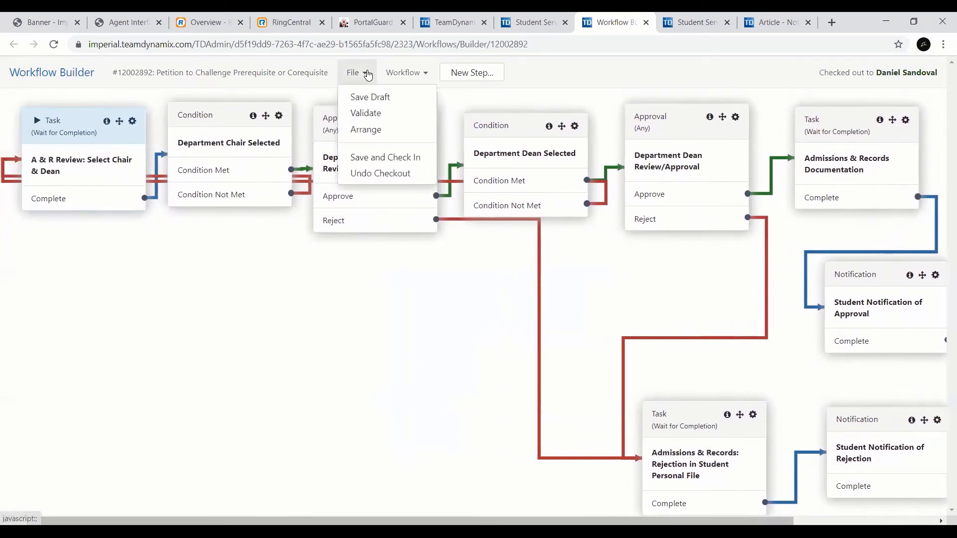
left_click(379, 157)
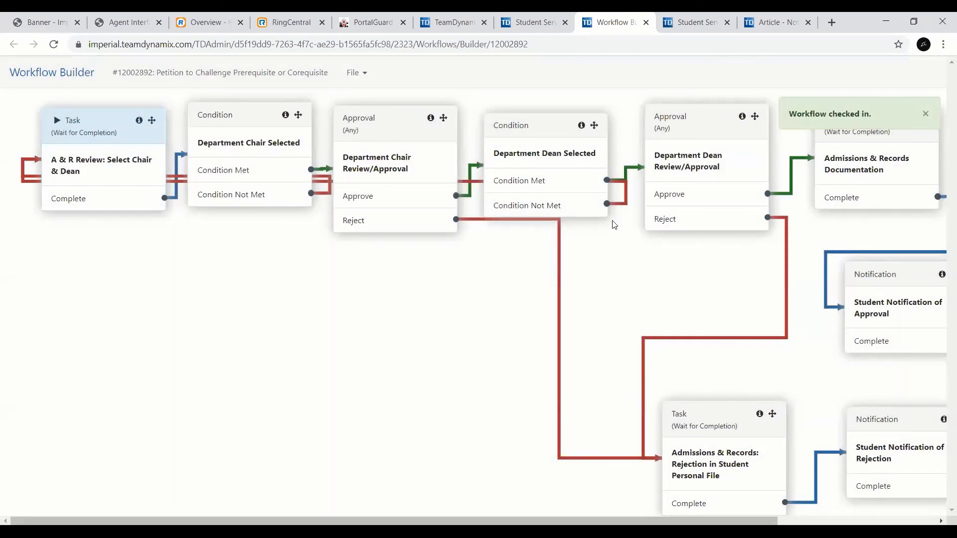
left_click(646, 24)
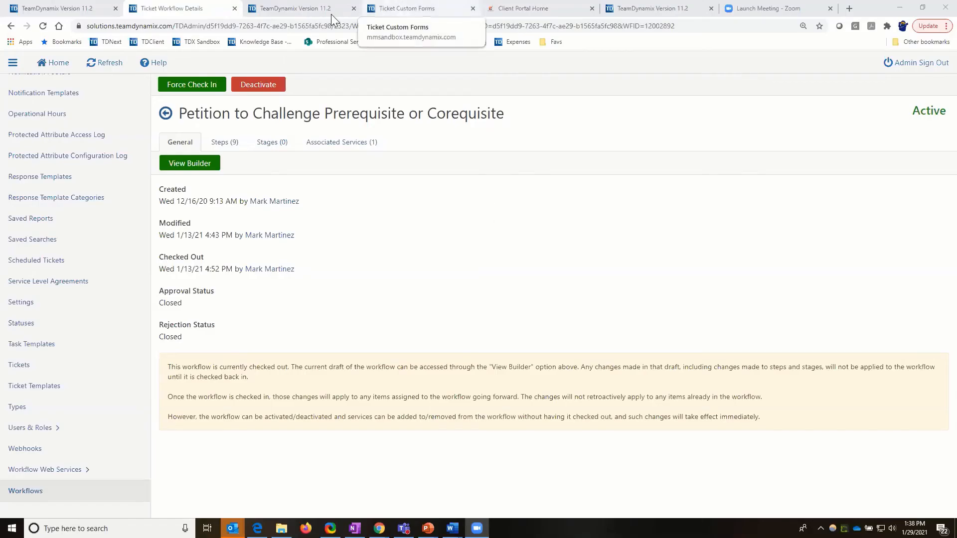
Step: Switch to the MM Sandbox ticketing application, start a new service request and change its form to AB540 TEST
left_click(318, 11)
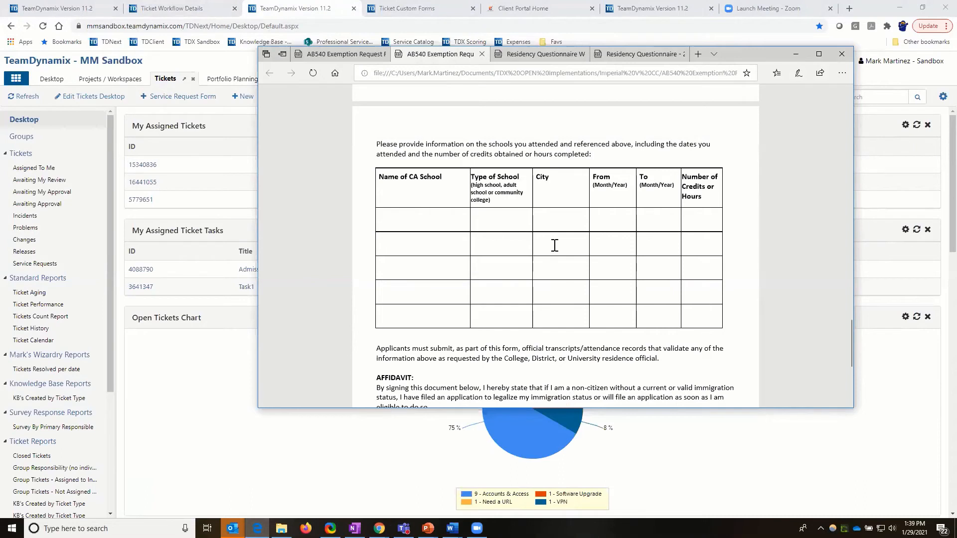
left_click(796, 53)
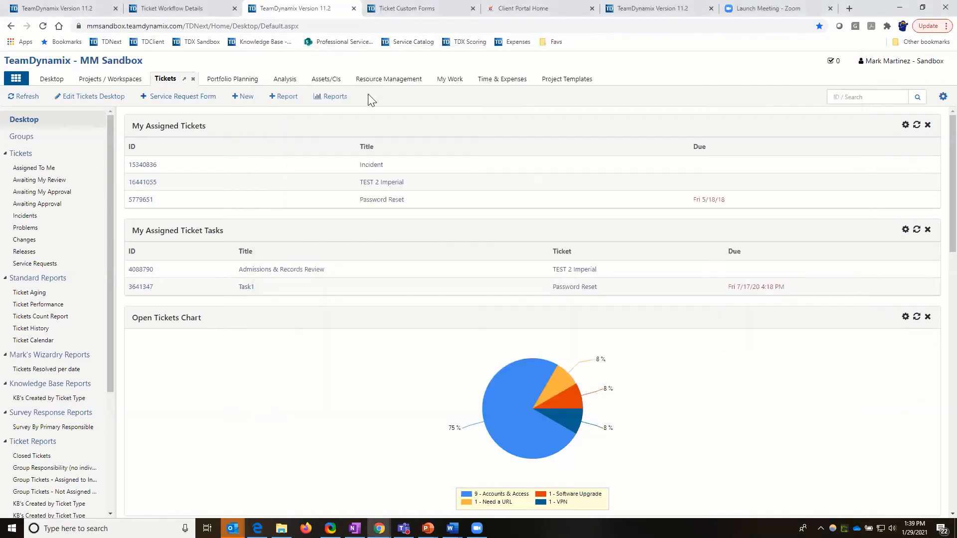
left_click(179, 97)
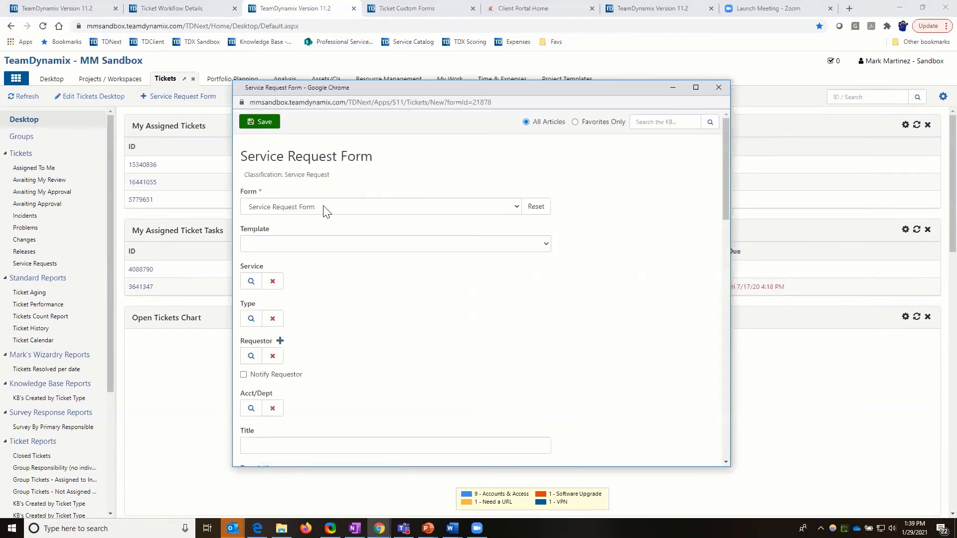
left_click(513, 209)
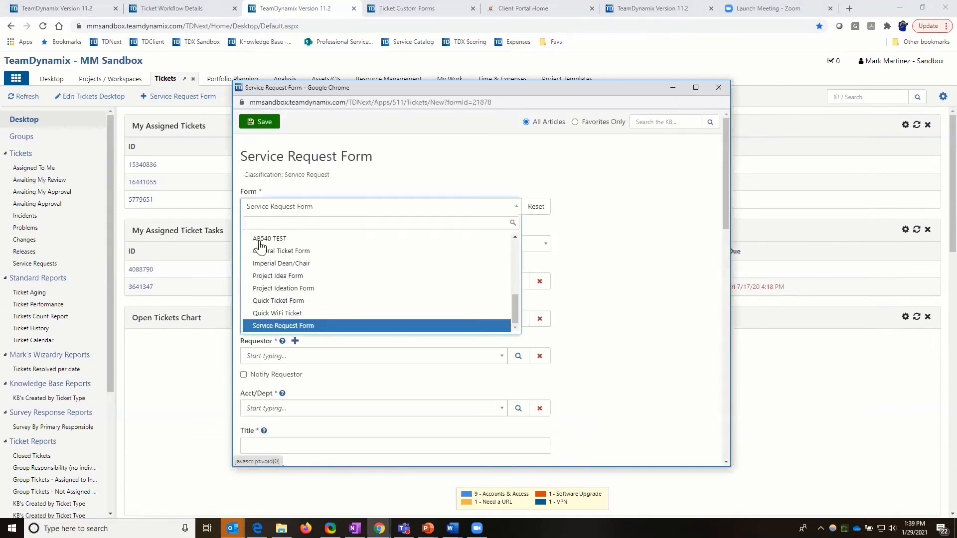
left_click(267, 239)
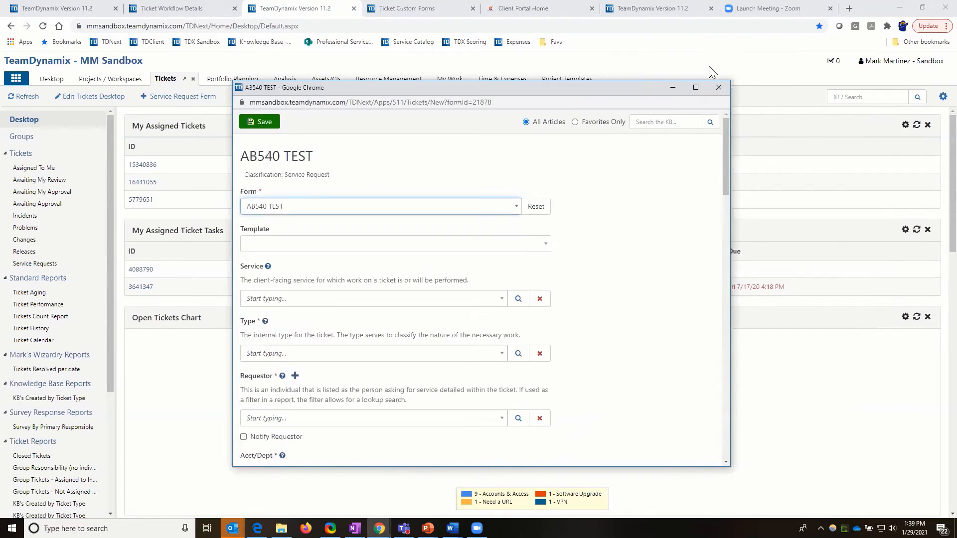
Step: Maximize the AB540 TEST request window and set How Many Schools to 3 at the end of the form
left_click(696, 88)
scroll(497, 375, "down", 15)
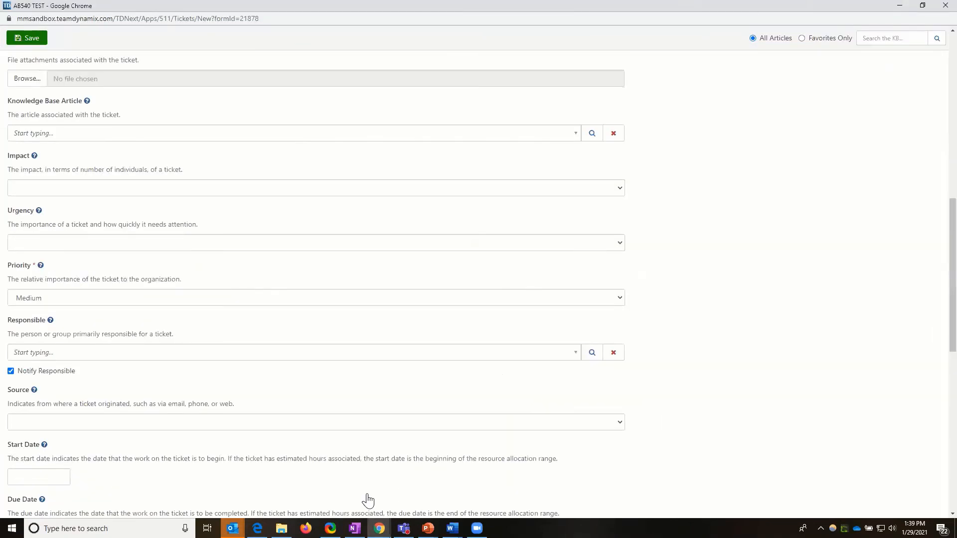
scroll(147, 505, "down", 5)
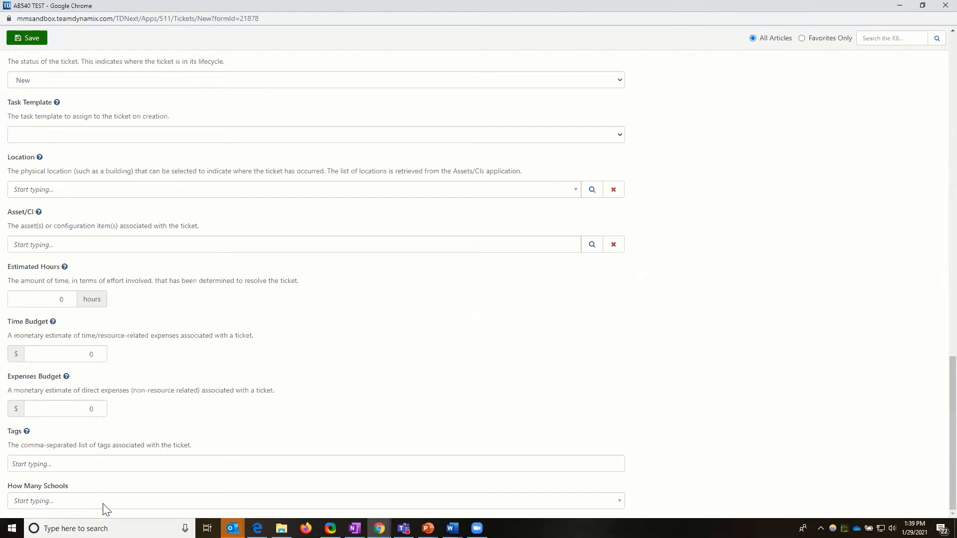
left_click(32, 500)
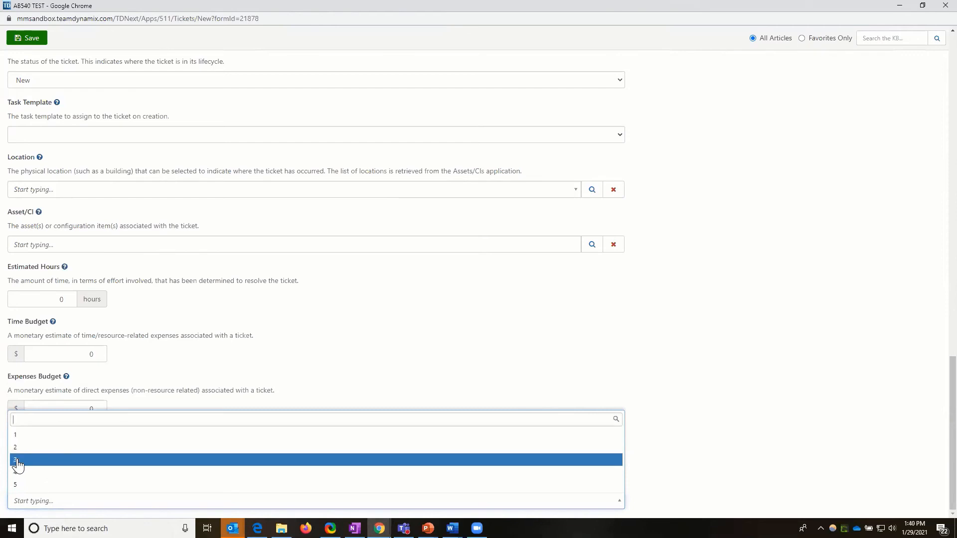
left_click(18, 466)
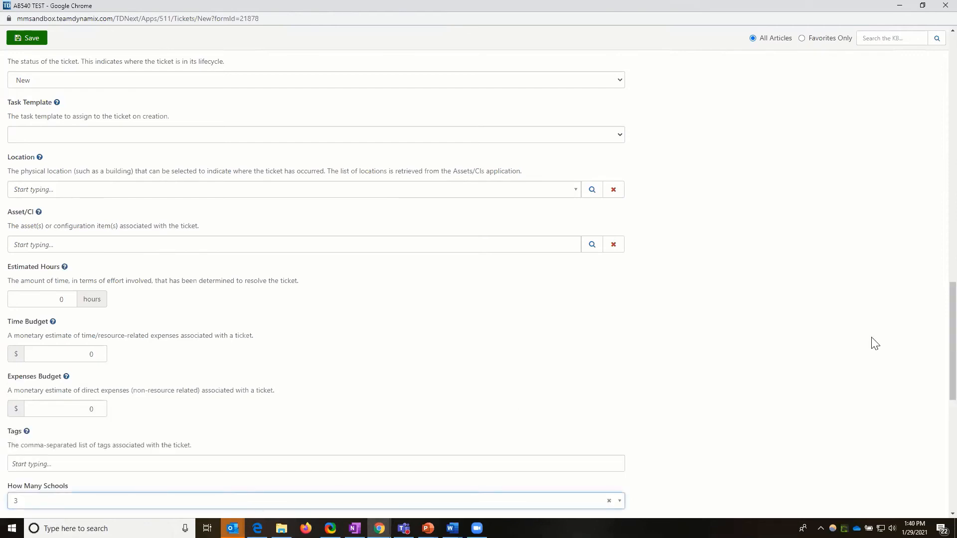
Step: Examine the School Info, School 2 Info and School 3 text boxes and the rest of the AB540 TEST form
scroll(873, 347, "down", 8)
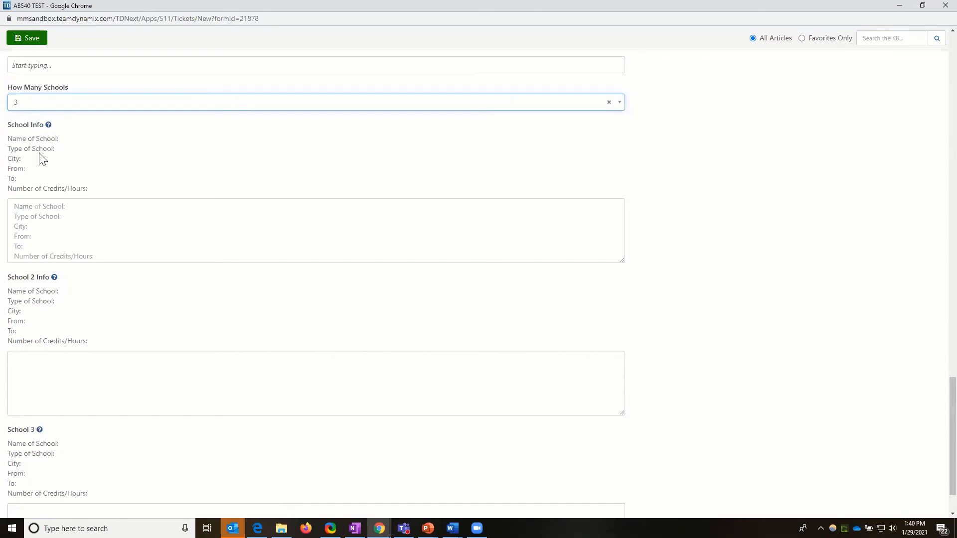
left_click(100, 222)
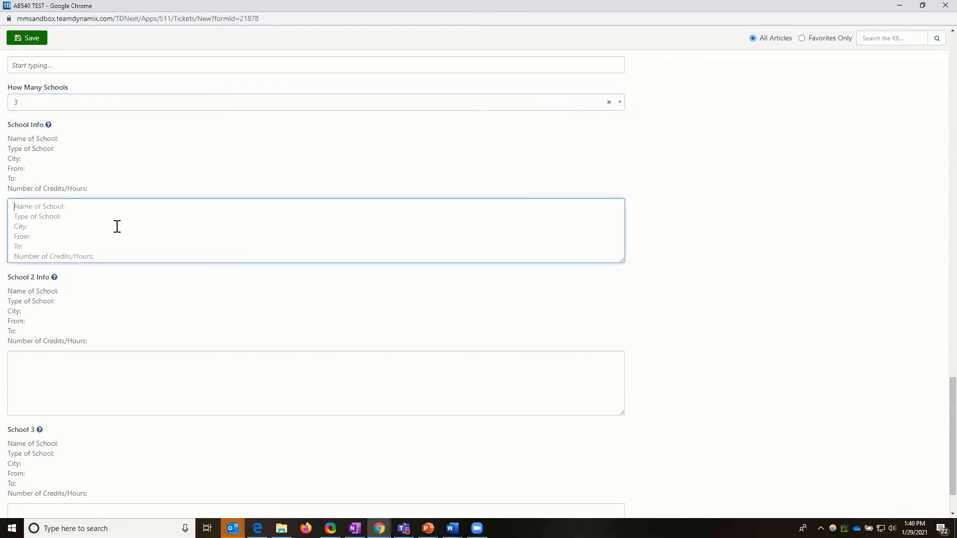
left_click(50, 364)
scroll(45, 371, "down", 1)
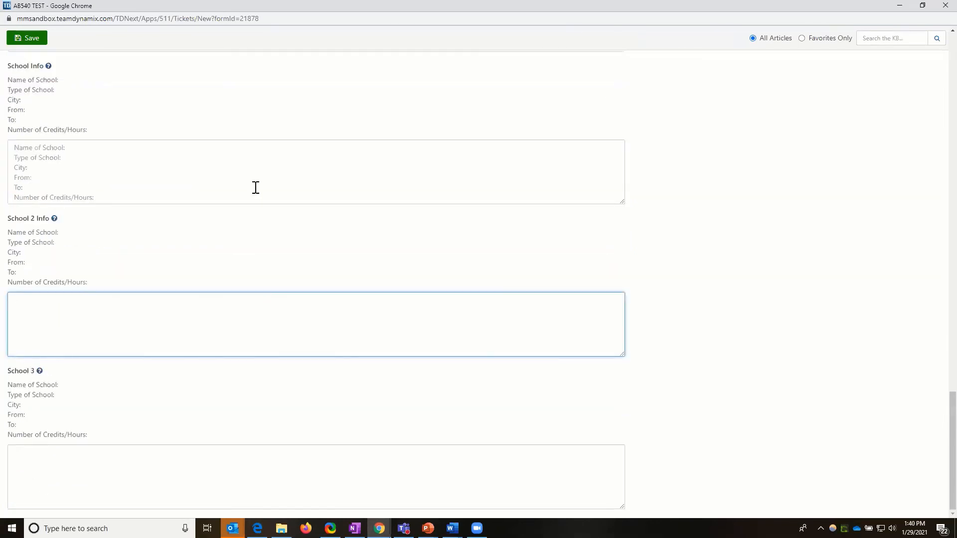
scroll(261, 191, "up", 7)
scroll(229, 69, "up", 15)
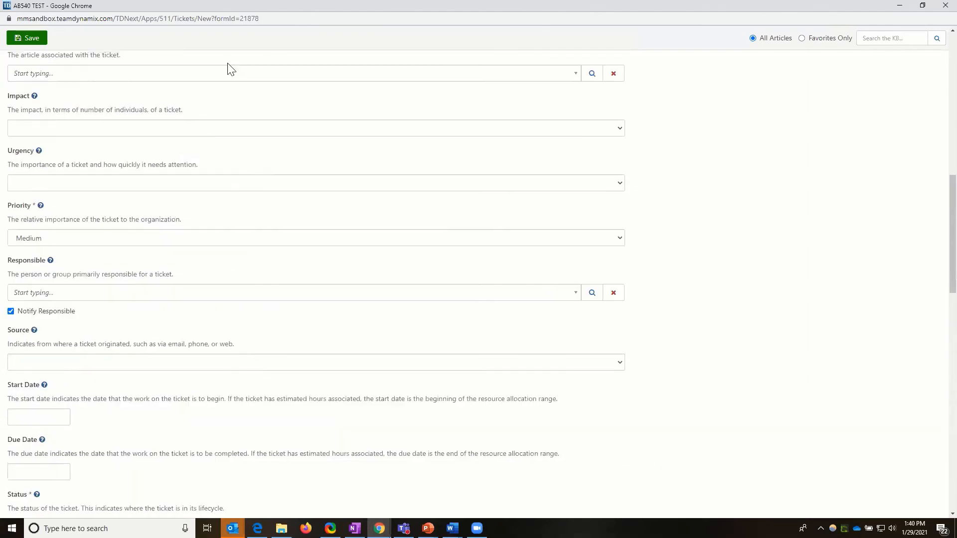
scroll(230, 100, "up", 7)
scroll(238, 133, "down", 5)
scroll(235, 335, "down", 20)
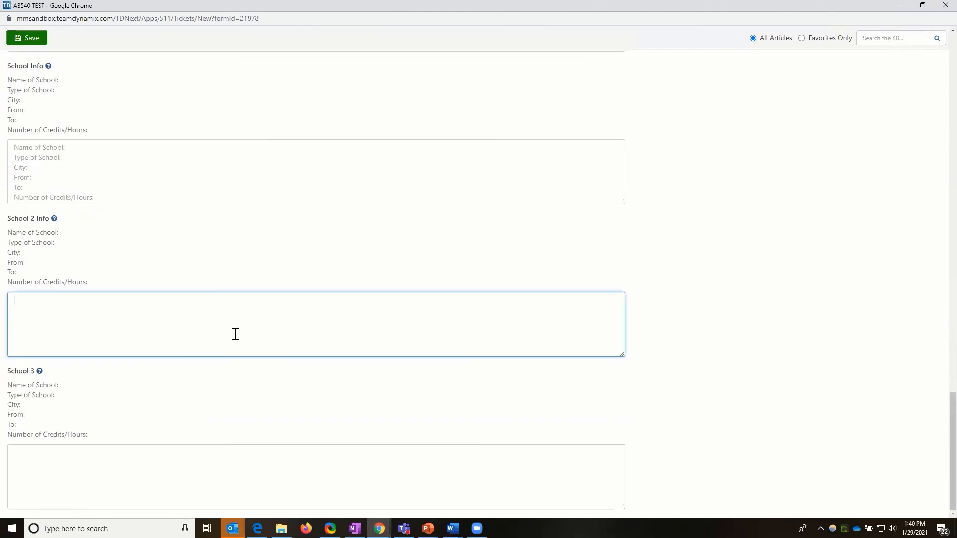
scroll(159, 275, "up", 3)
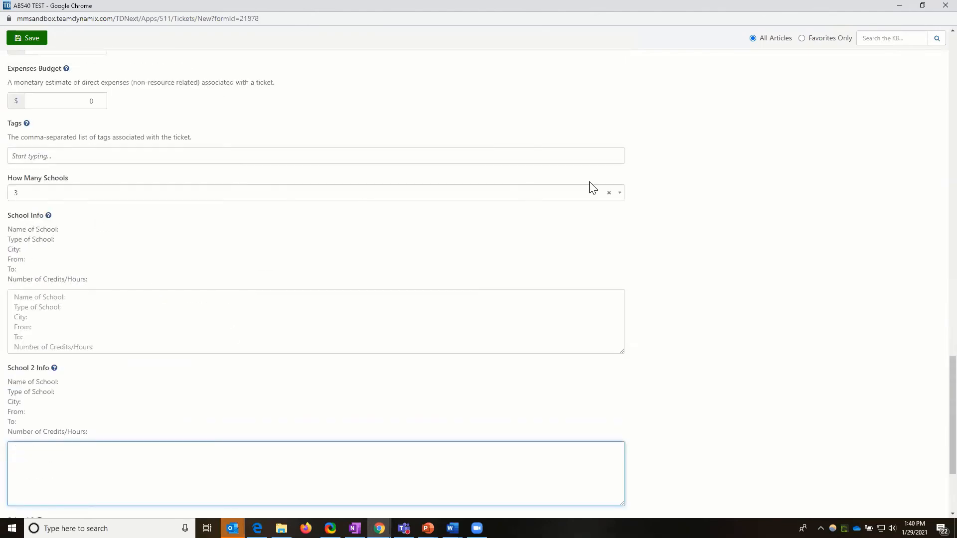
Step: Set How Many Schools to 1, change it to 5, and review the conditional school sections through School 5
left_click(619, 195)
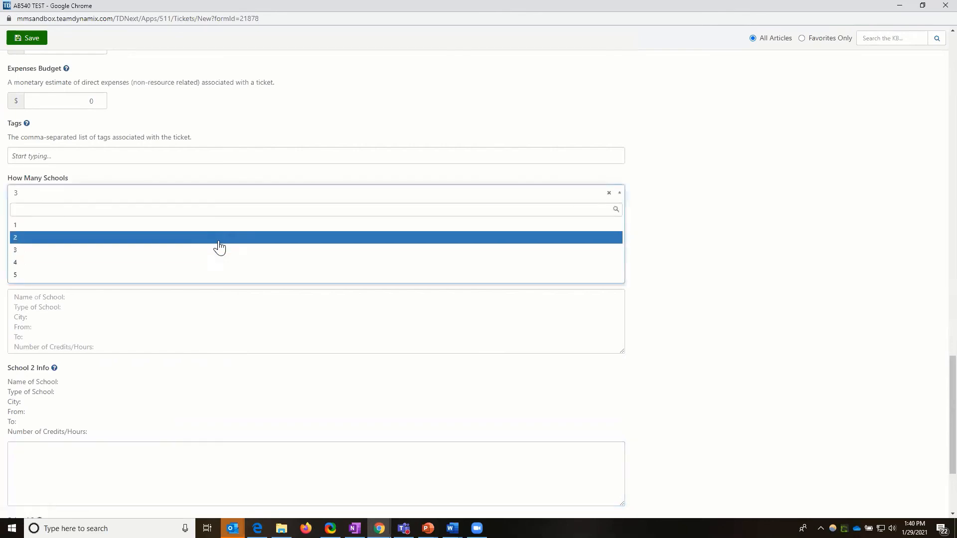
left_click(197, 224)
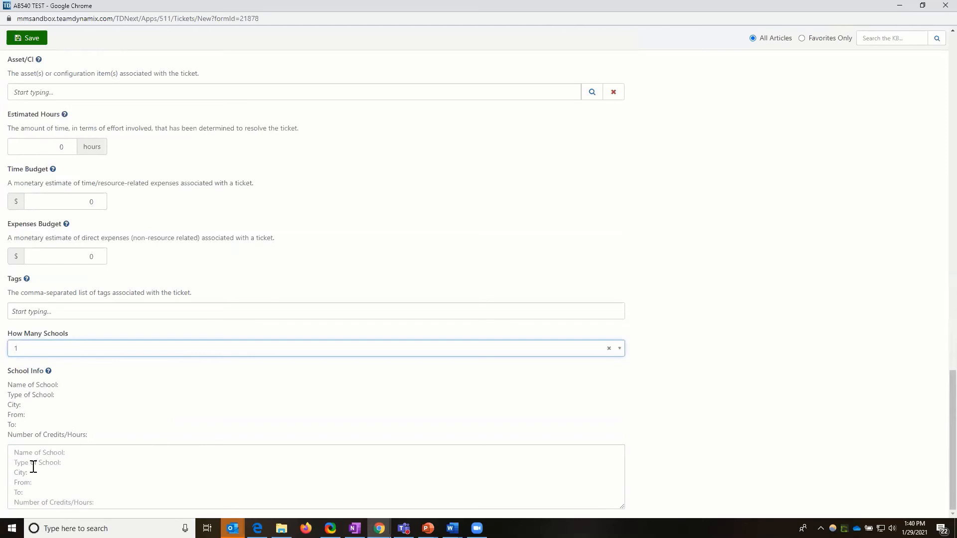
left_click(617, 355)
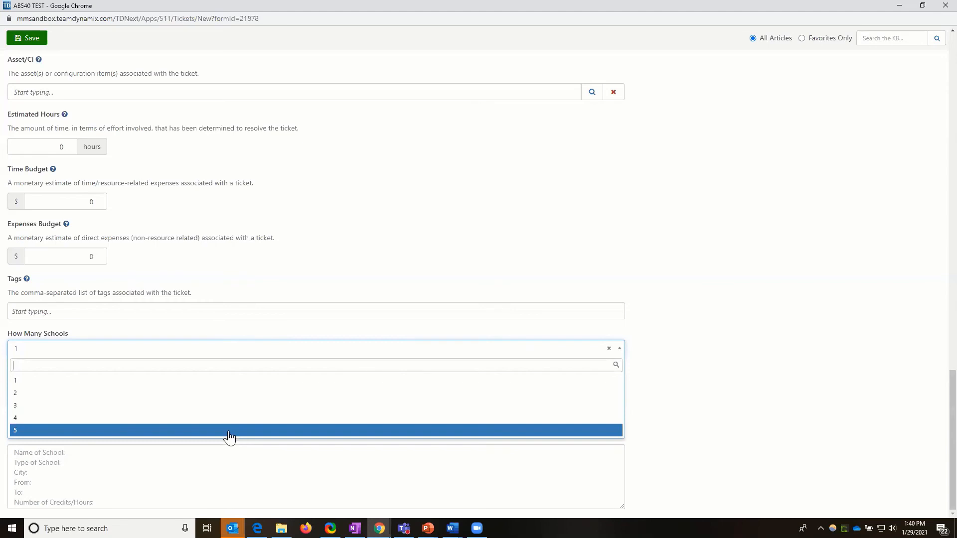
left_click(229, 431)
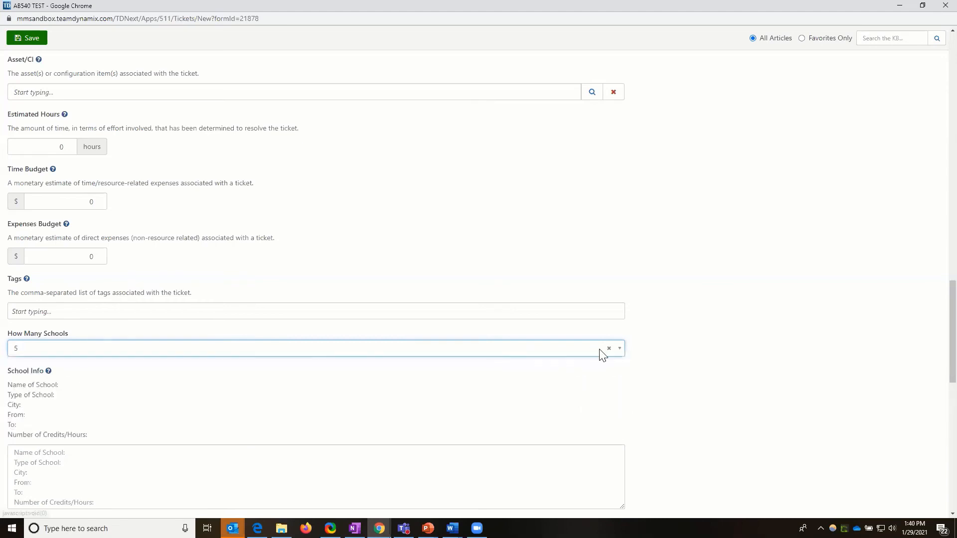
scroll(601, 355, "down", 1)
scroll(605, 359, "down", 5)
scroll(603, 357, "down", 6)
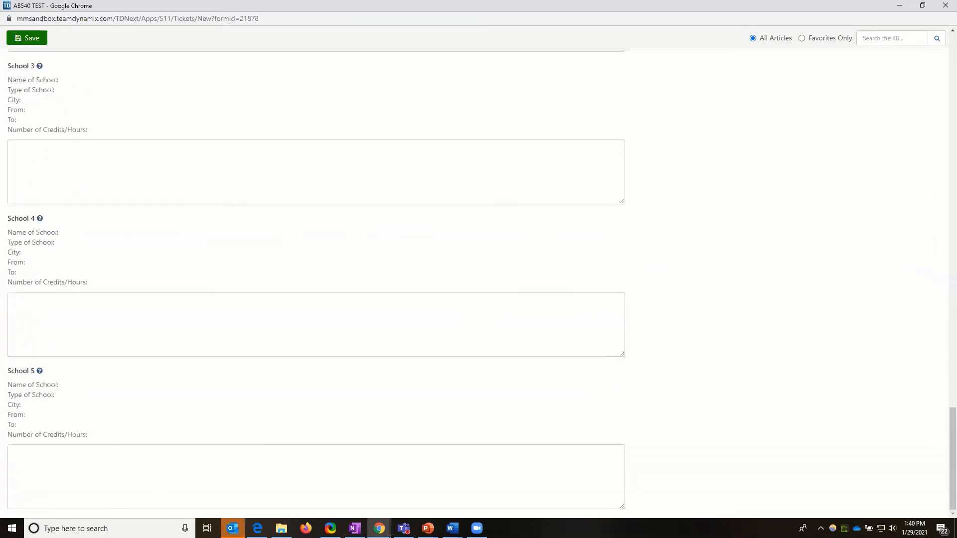
scroll(34, 298, "up", 8)
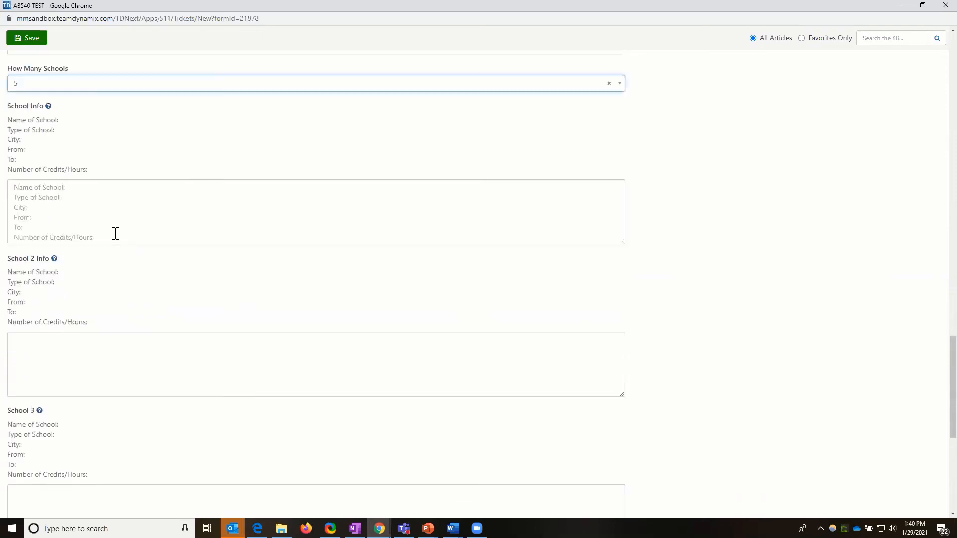
left_click(17, 244)
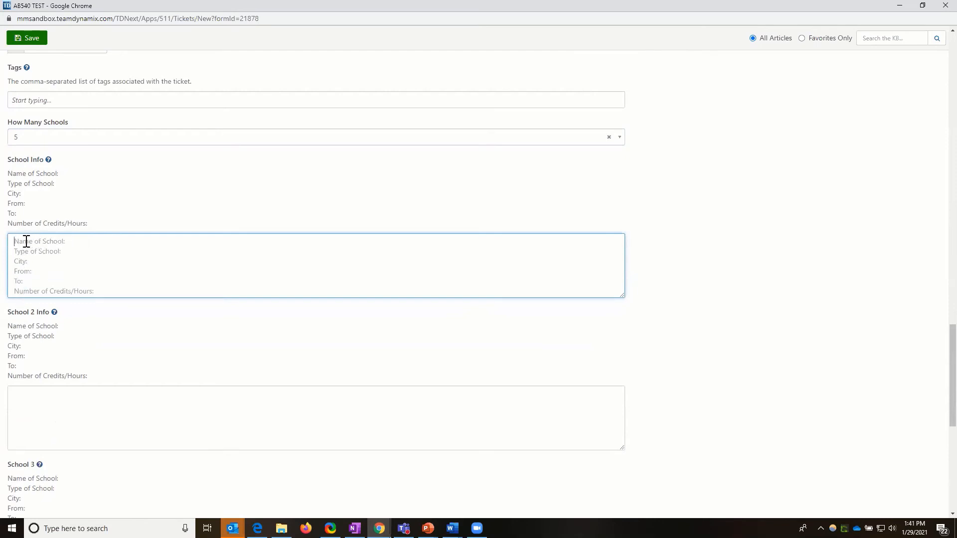
type("C")
type("cho")
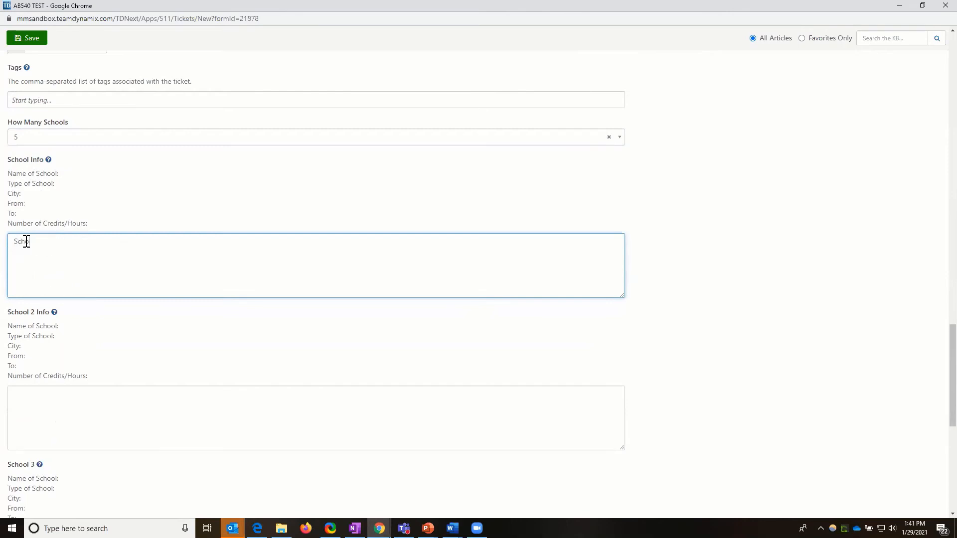
key("BackSpace")
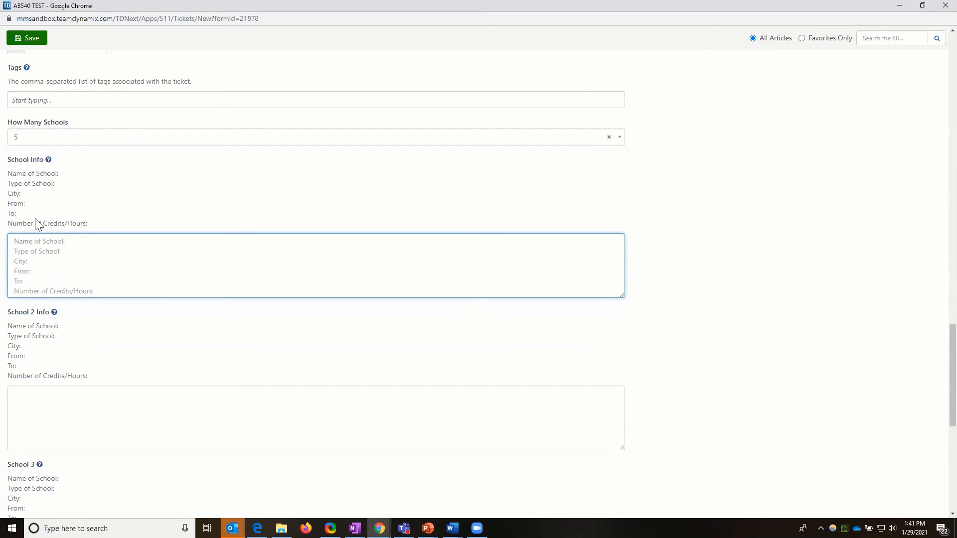
Step: Fill in the School Info box with Johnson High, High School, Santa Rosa, 2017, 2020 and HS Diploma on separate lines
left_click_drag(9, 171, 51, 184)
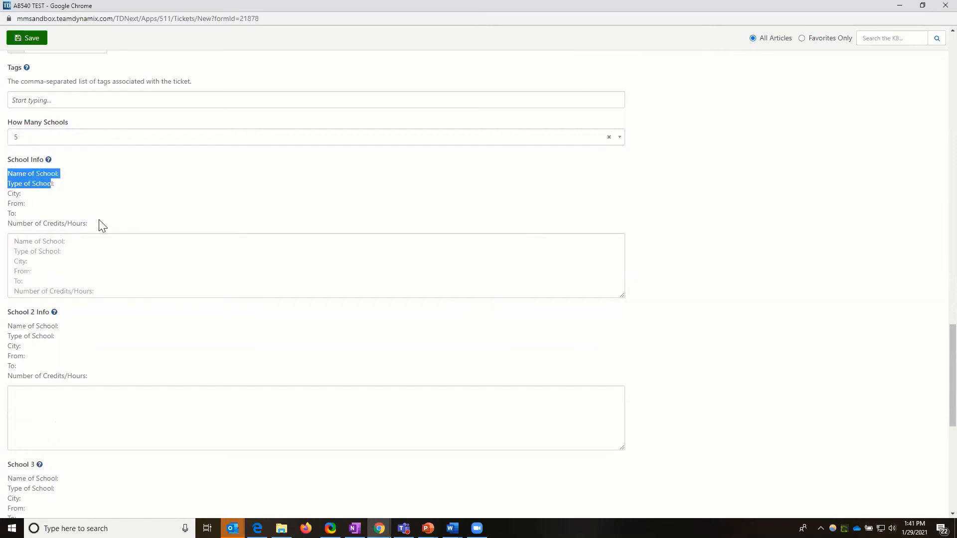
left_click_drag(102, 225, 38, 247)
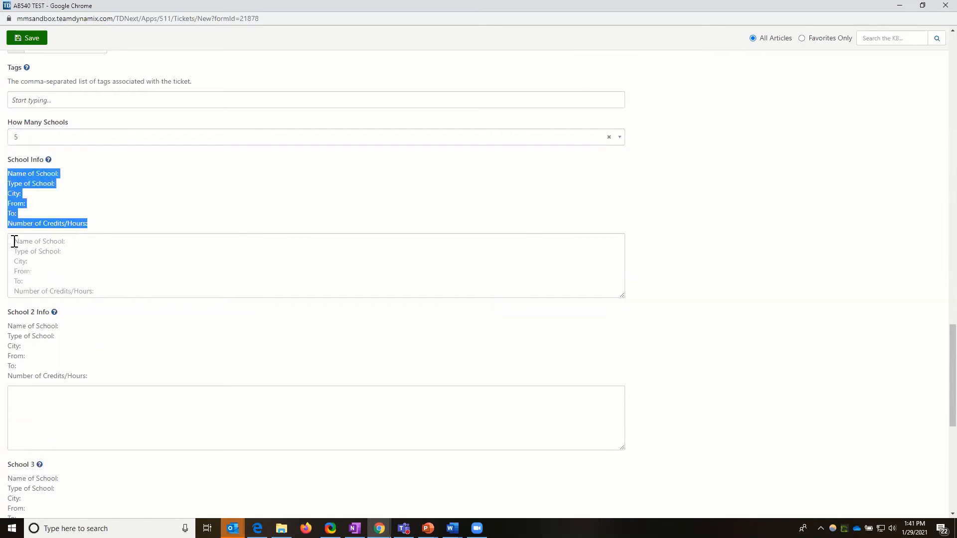
left_click(14, 242)
type("John")
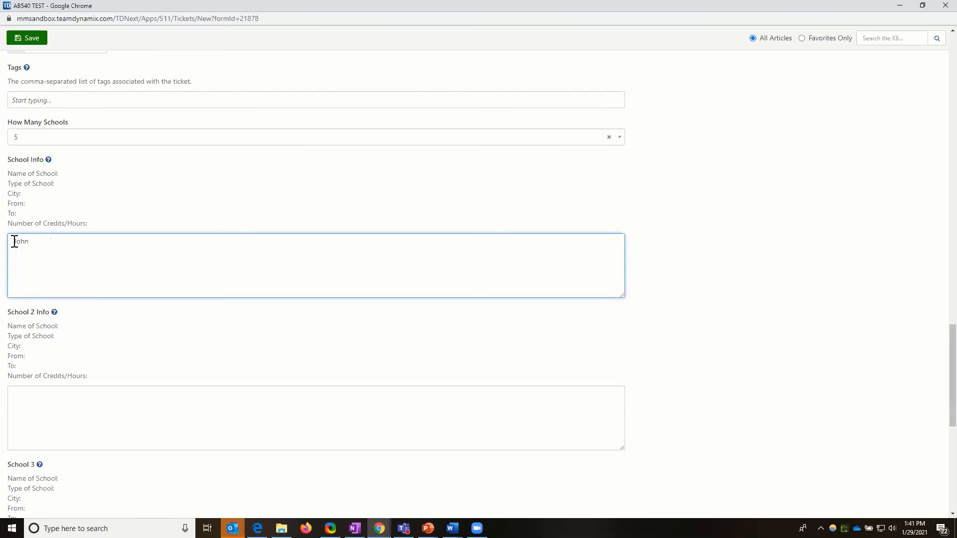
type("son High")
key("Return")
type("High ")
type("School ")
type("Sa")
type("2017 ")
type("202")
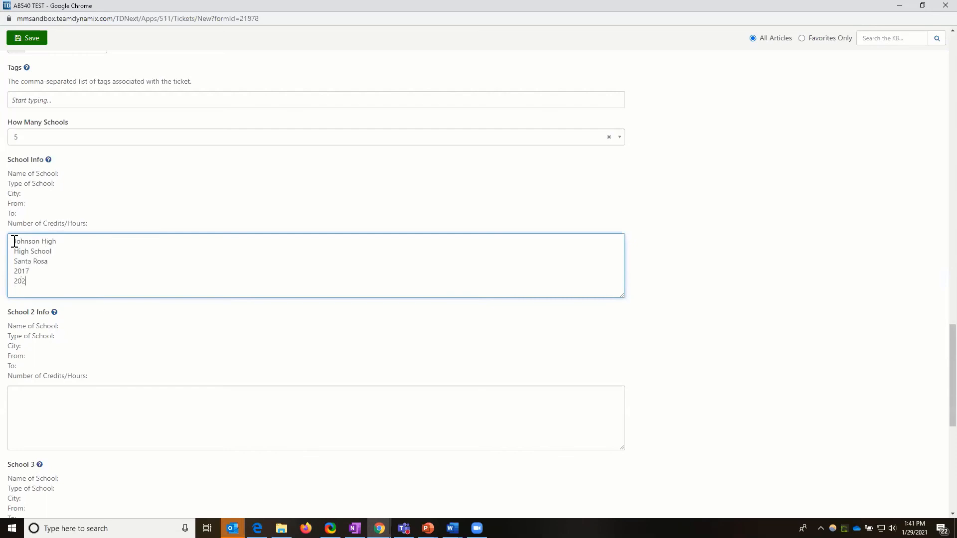
type("0")
key("Return")
type("HS Diploma")
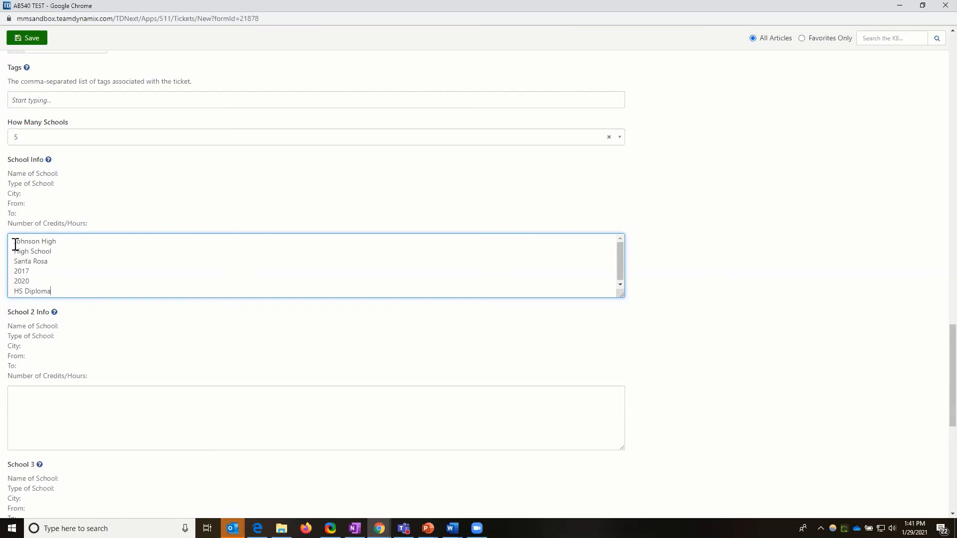
left_click_drag(16, 243, 58, 280)
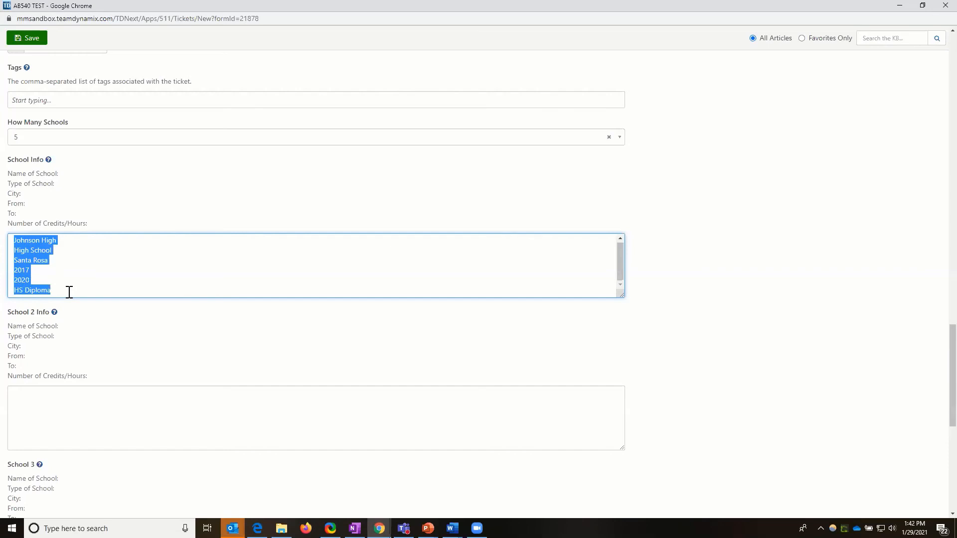
Step: Review the How Many Schools options and the AB540 TEST form fields up to its heading without changing any value
left_click(620, 139)
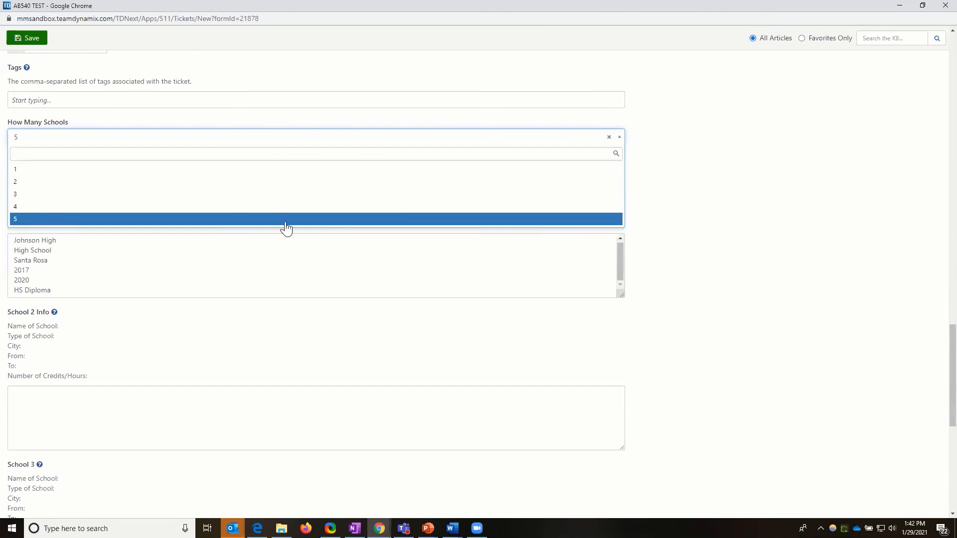
left_click(688, 230)
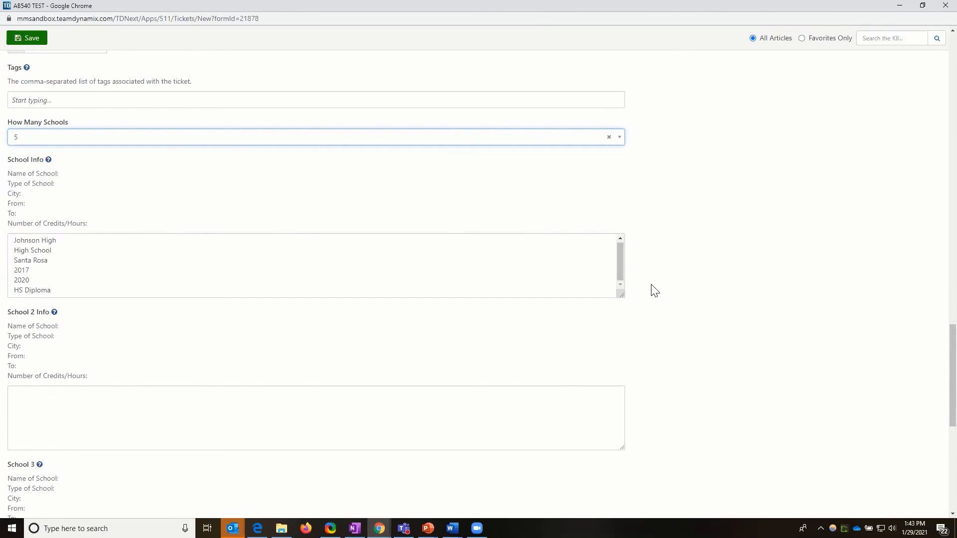
scroll(637, 302, "down", 5)
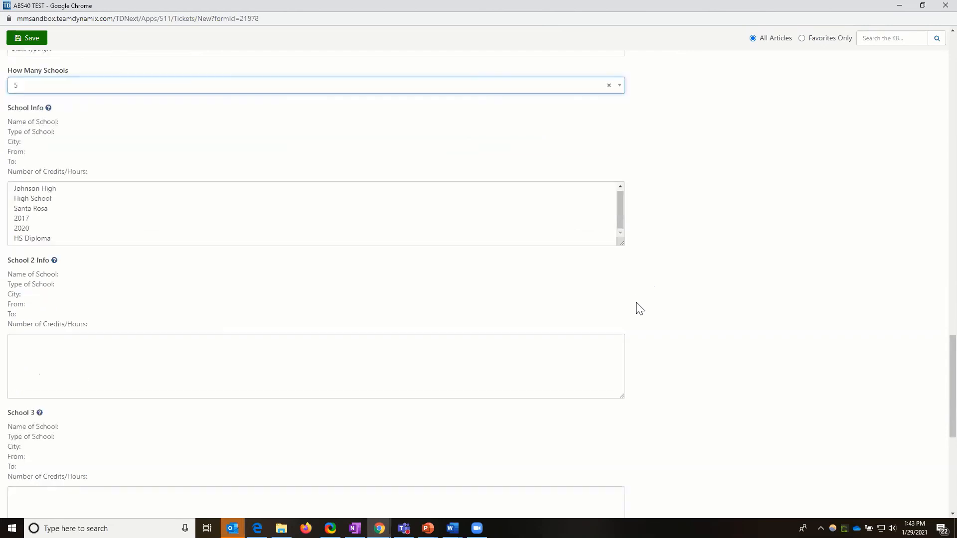
scroll(637, 305, "up", 5)
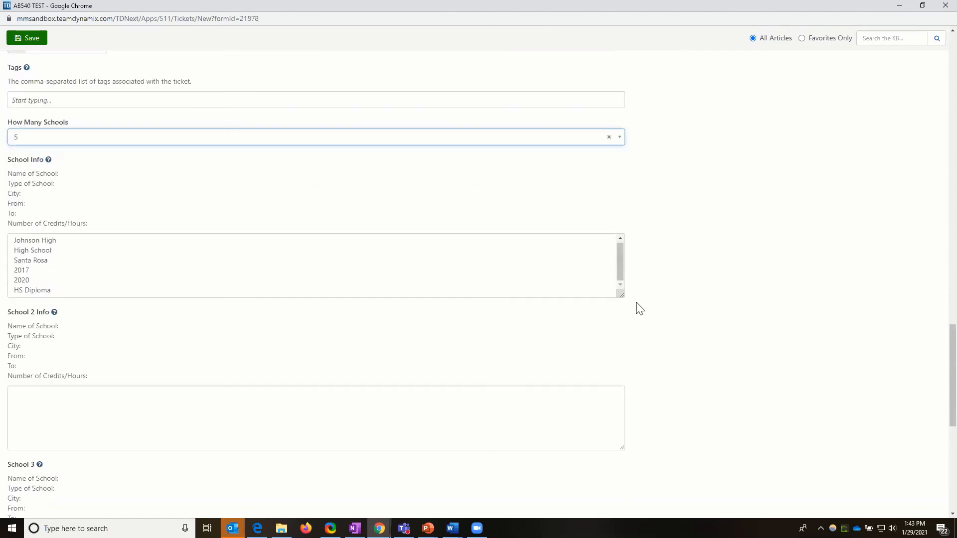
left_click(621, 142)
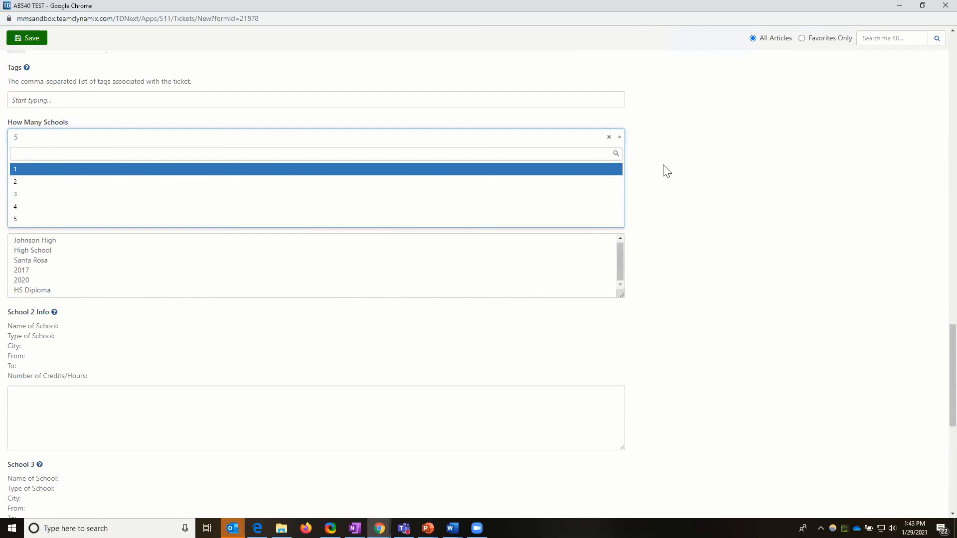
left_click(638, 159)
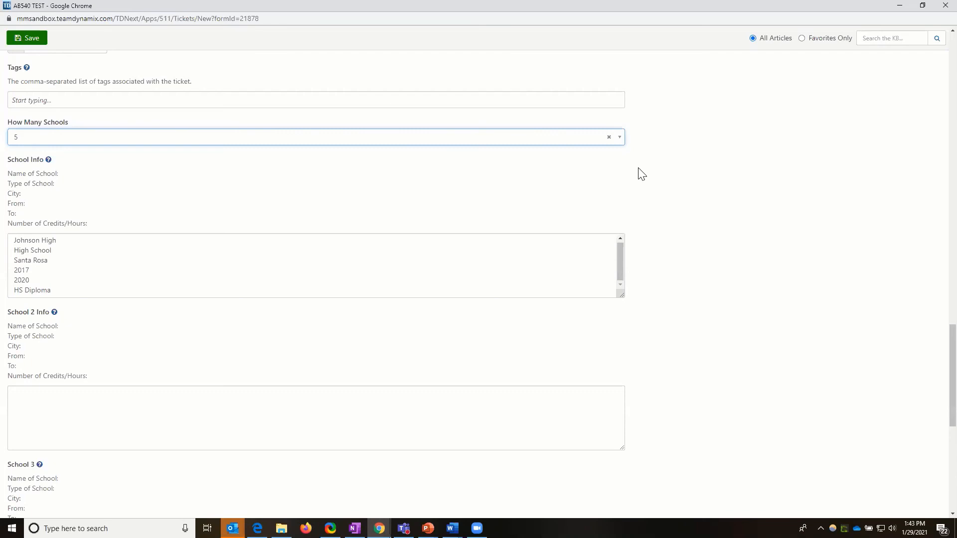
scroll(643, 171, "up", 2)
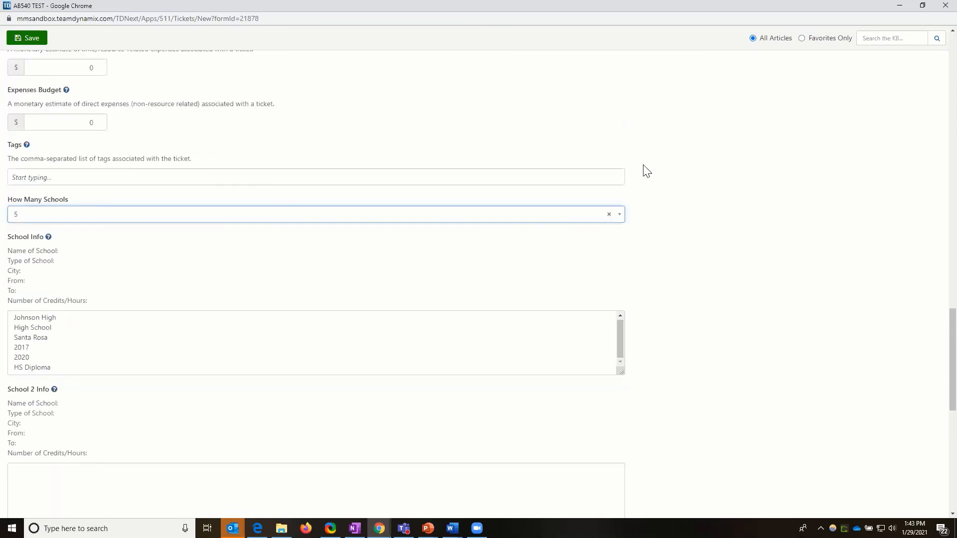
scroll(647, 171, "up", 20)
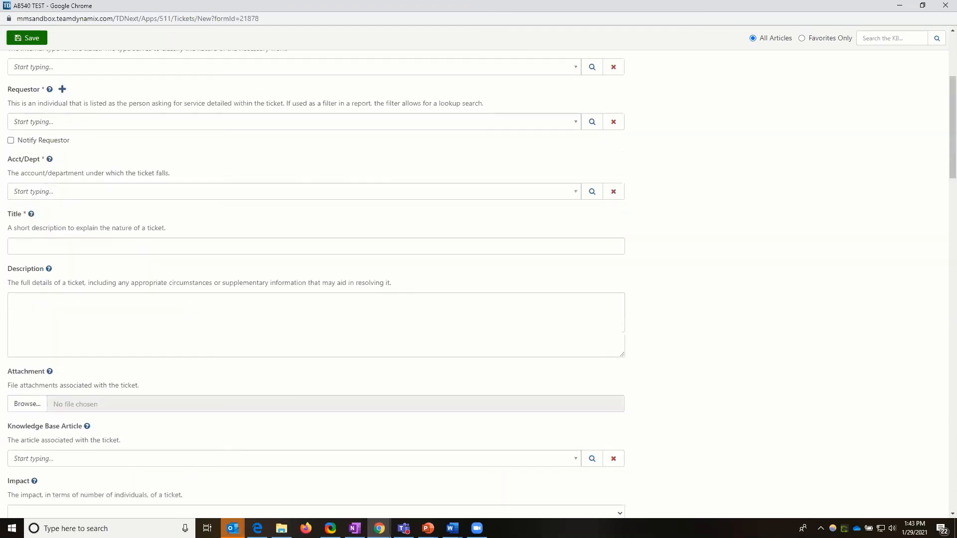
scroll(646, 171, "up", 5)
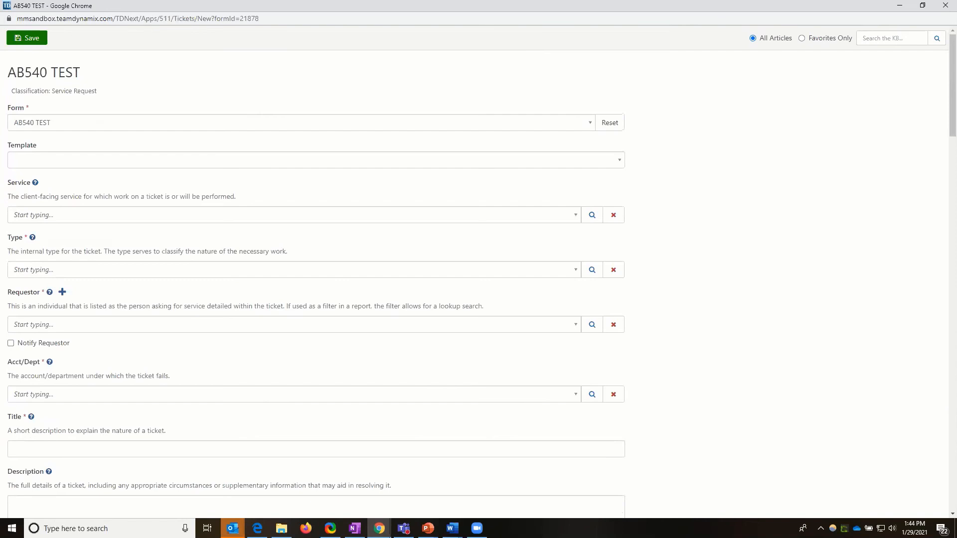
Step: Switch to the Edge window with the PDF forms, maximize it, and examine the Residency Questionnaire 2019 document
key("alt+Tab")
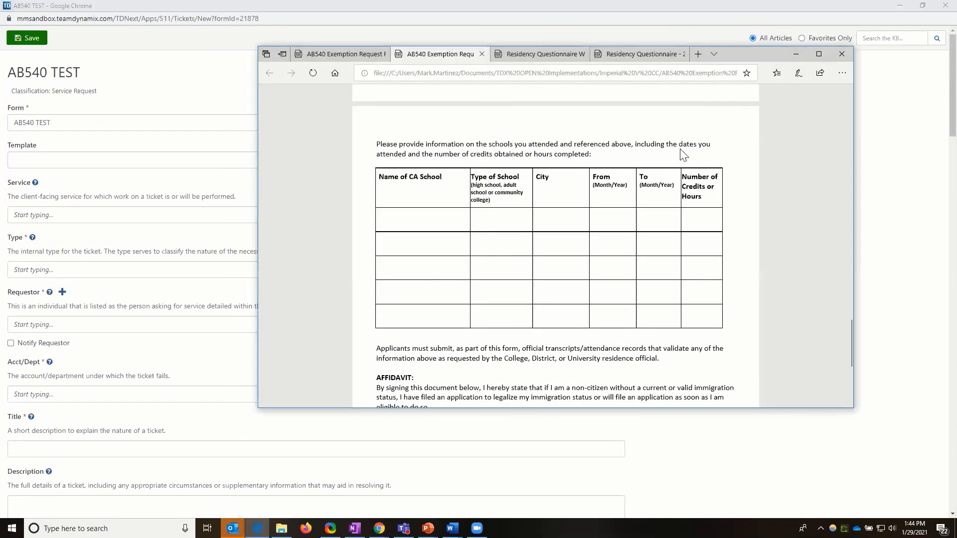
left_click(818, 54)
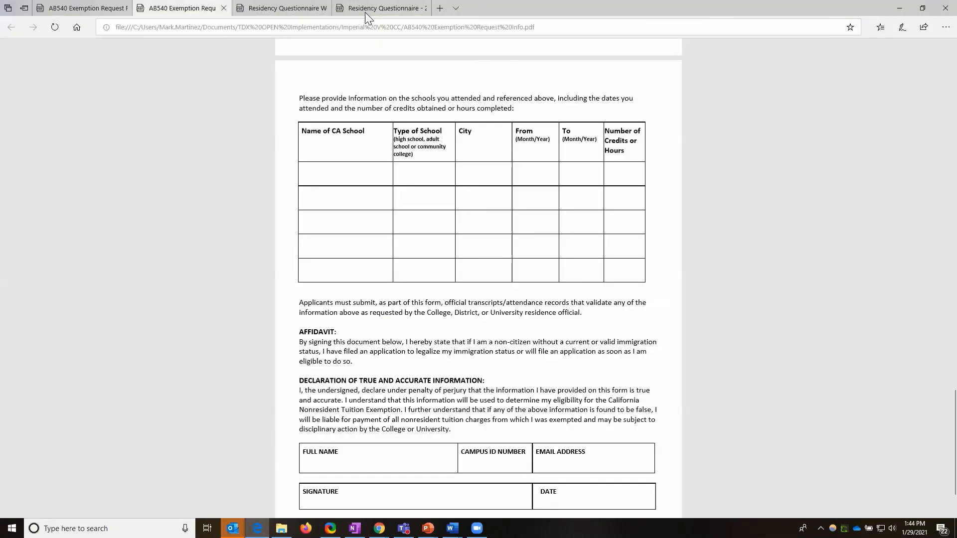
left_click(365, 12)
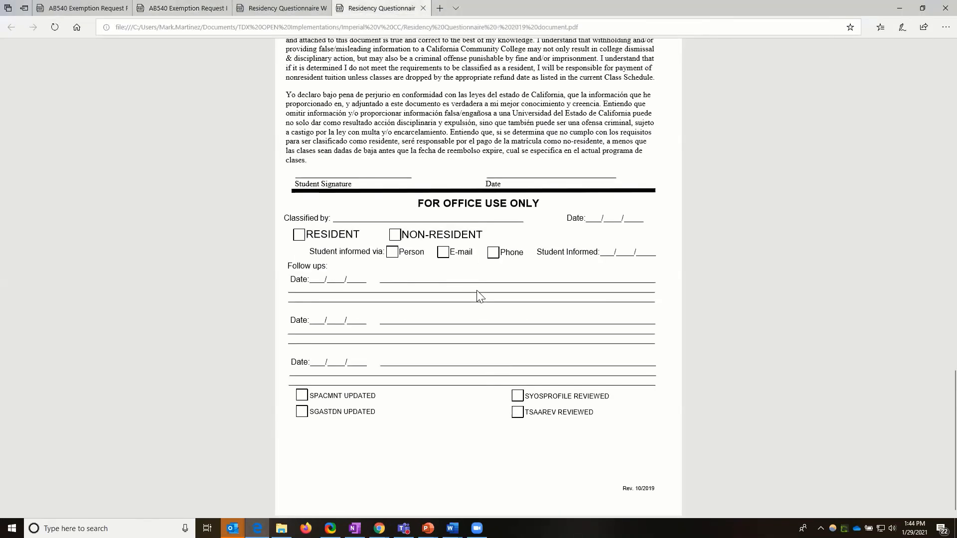
scroll(478, 290, "up", 1)
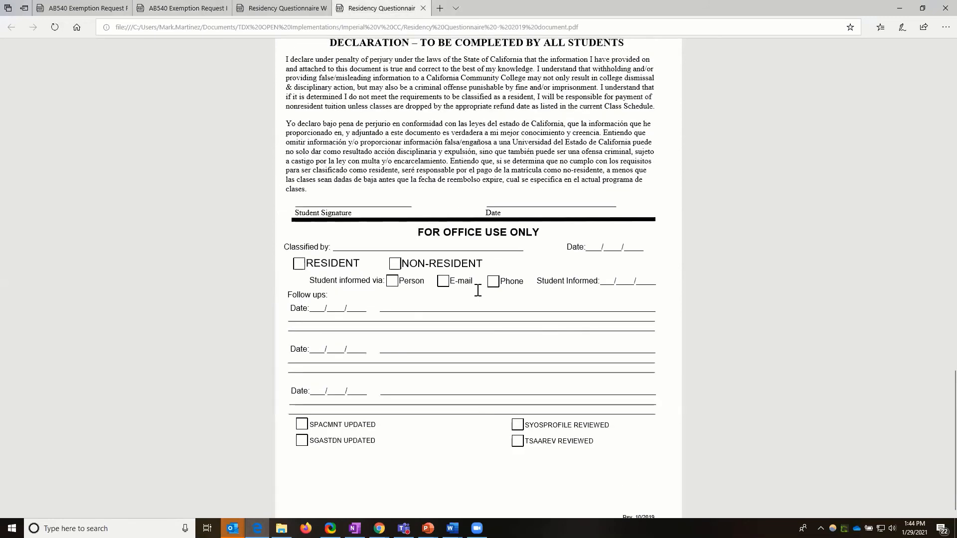
scroll(478, 291, "up", 12)
scroll(478, 291, "down", 2)
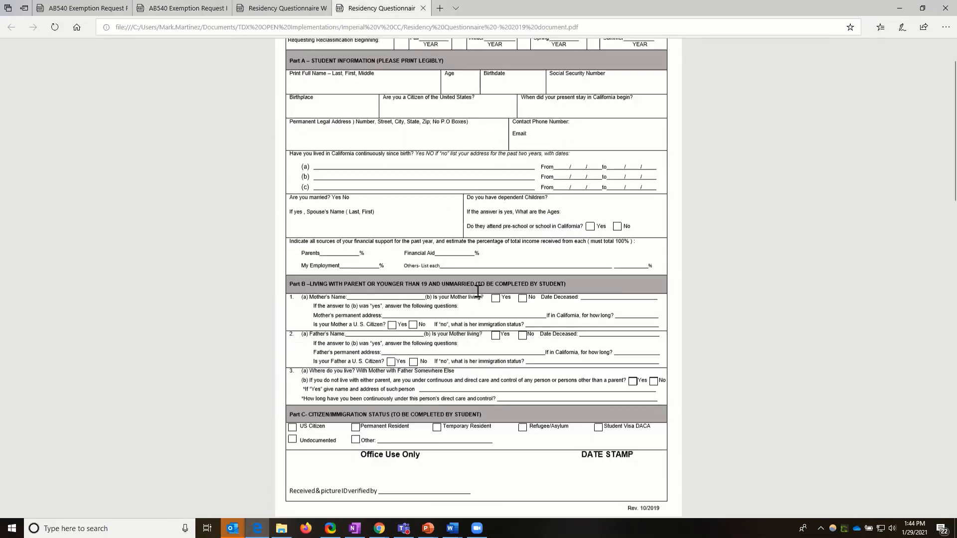
Step: Examine Parts A to C and the office-use area on page 1 of the Residency Questionnaire
scroll(477, 291, "down", 8)
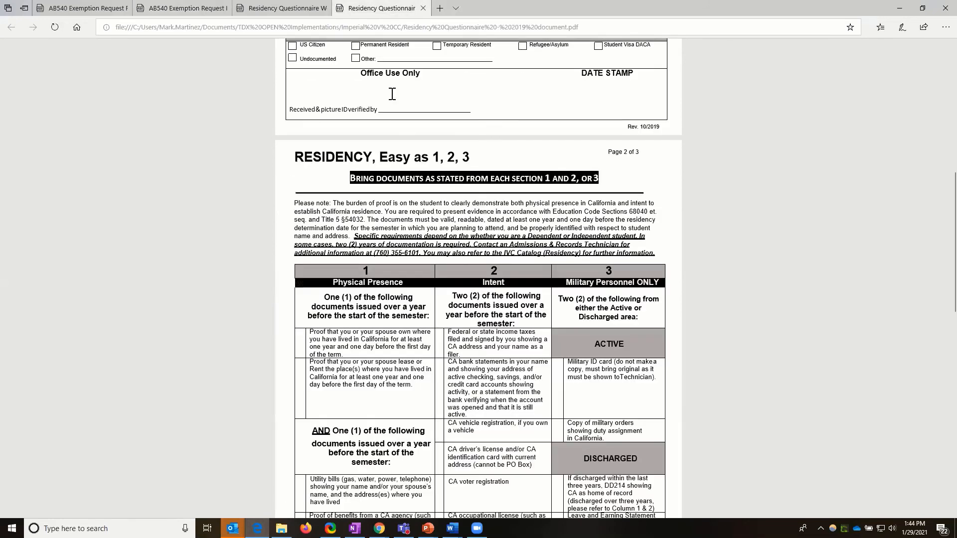
scroll(391, 94, "up", 9)
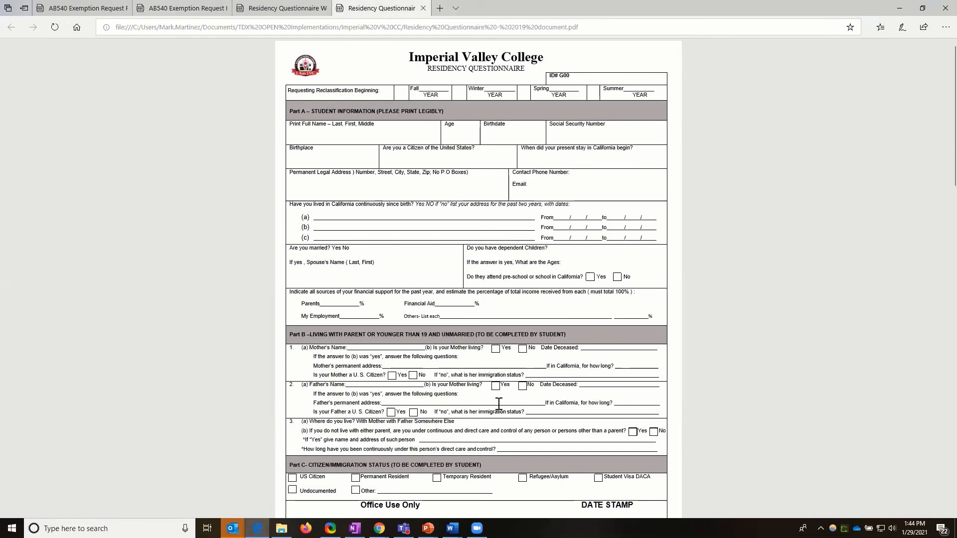
scroll(498, 408, "down", 1)
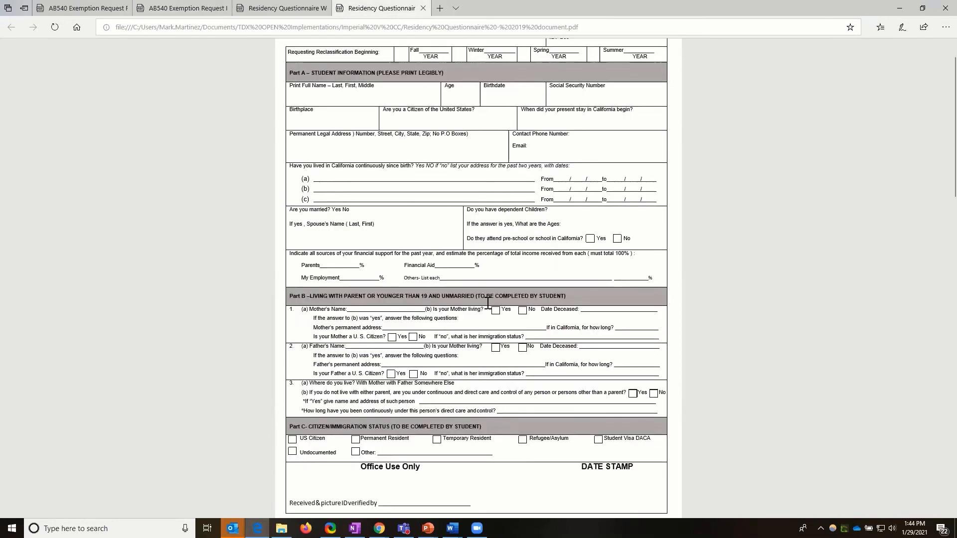
scroll(488, 299, "down", 3)
scroll(485, 273, "down", 1)
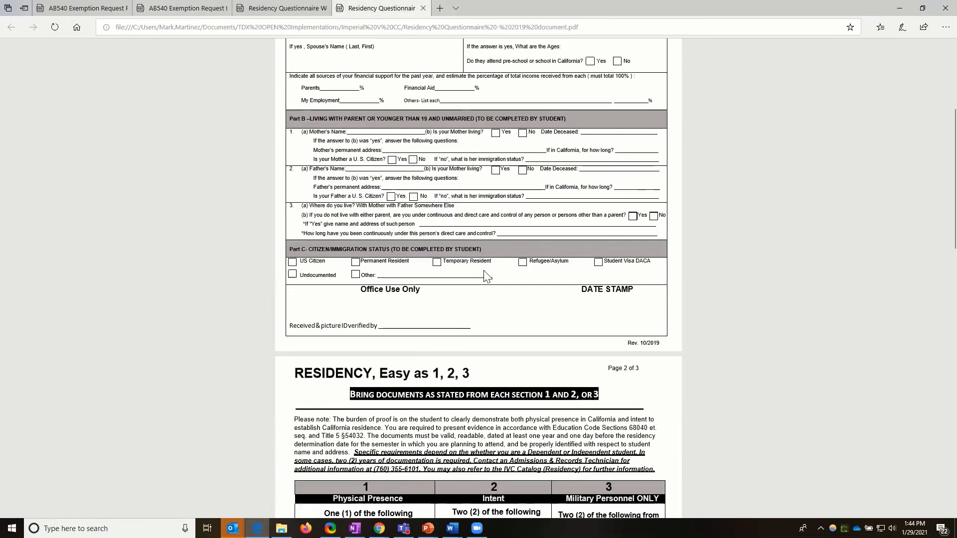
scroll(474, 365, "up", 3)
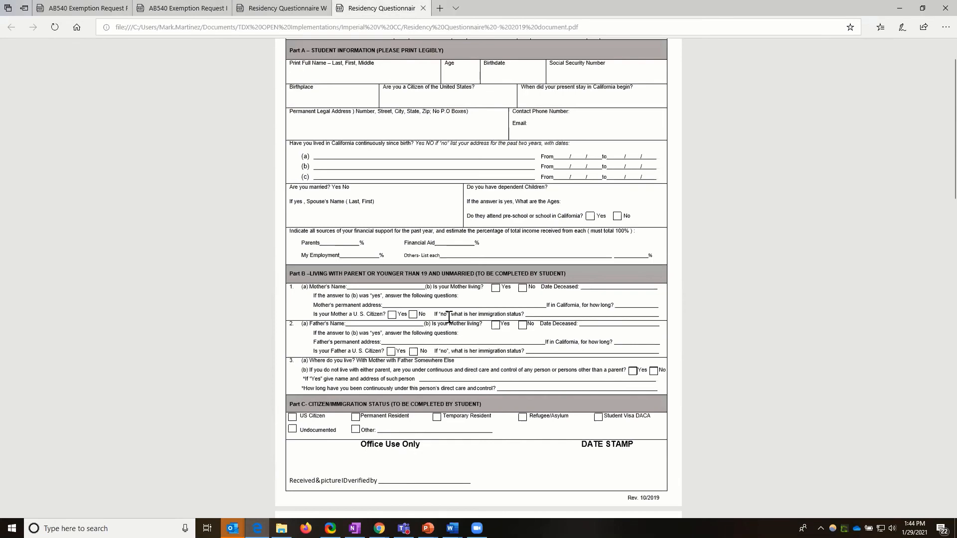
scroll(449, 318, "down", 4)
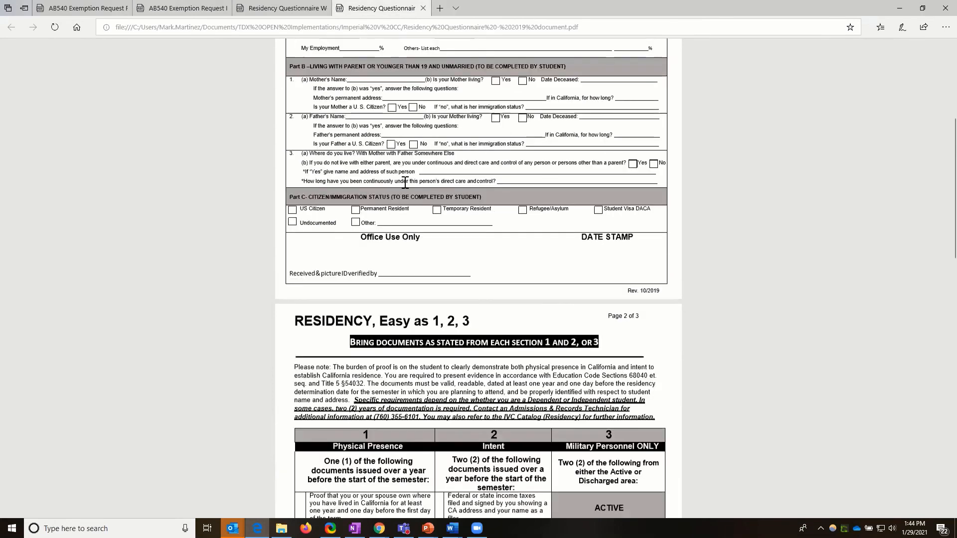
Step: Examine the page 2 residency document requirements for Physical Presence, Intent and Military Personnel
scroll(306, 80, "down", 5)
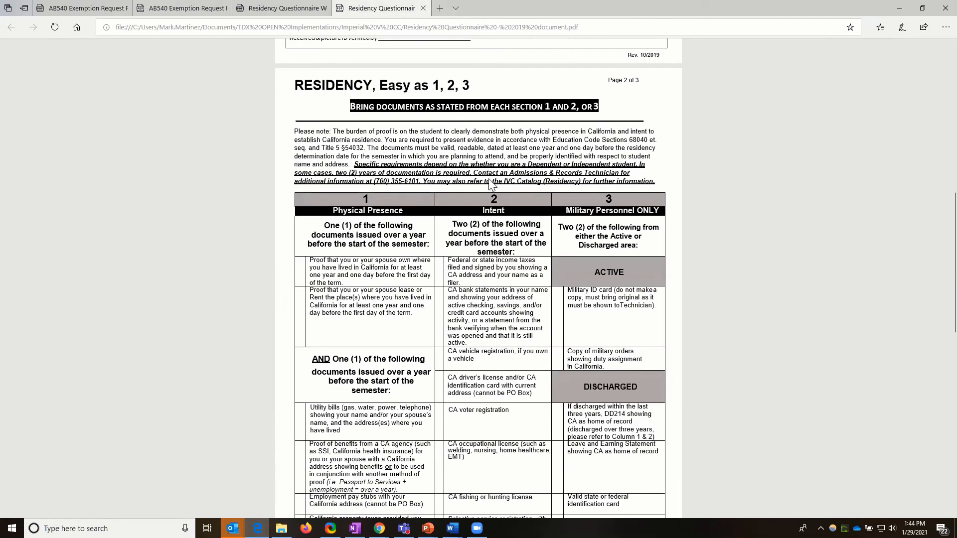
scroll(554, 344, "down", 2)
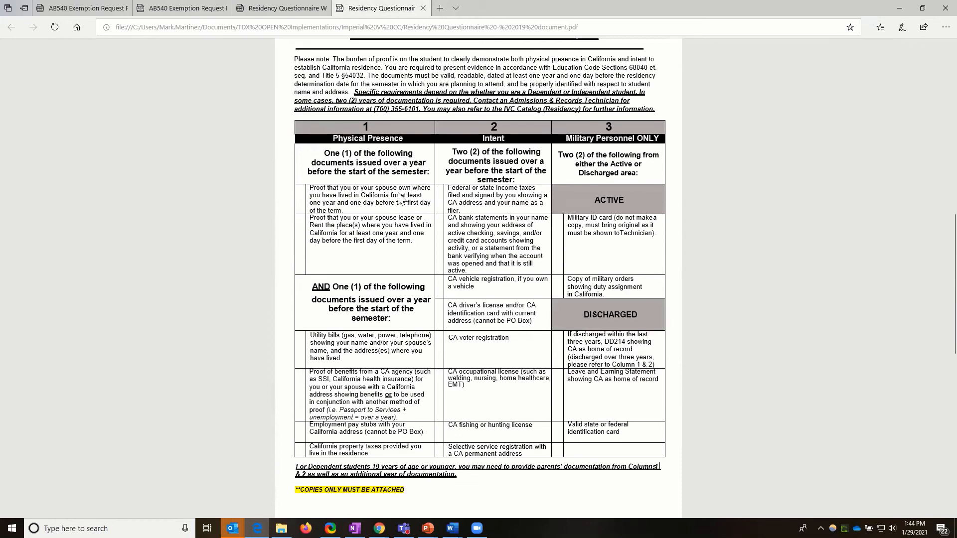
scroll(415, 199, "up", 1)
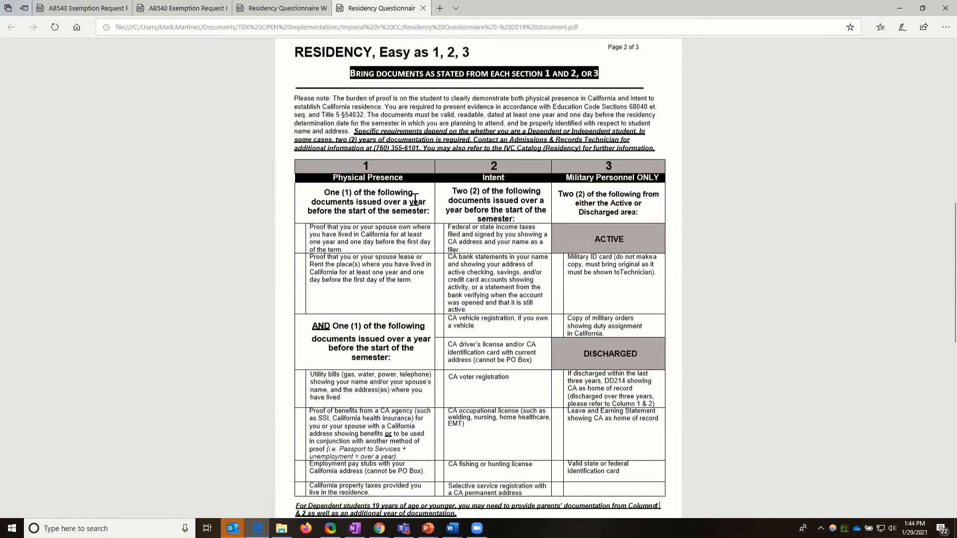
scroll(415, 198, "up", 2)
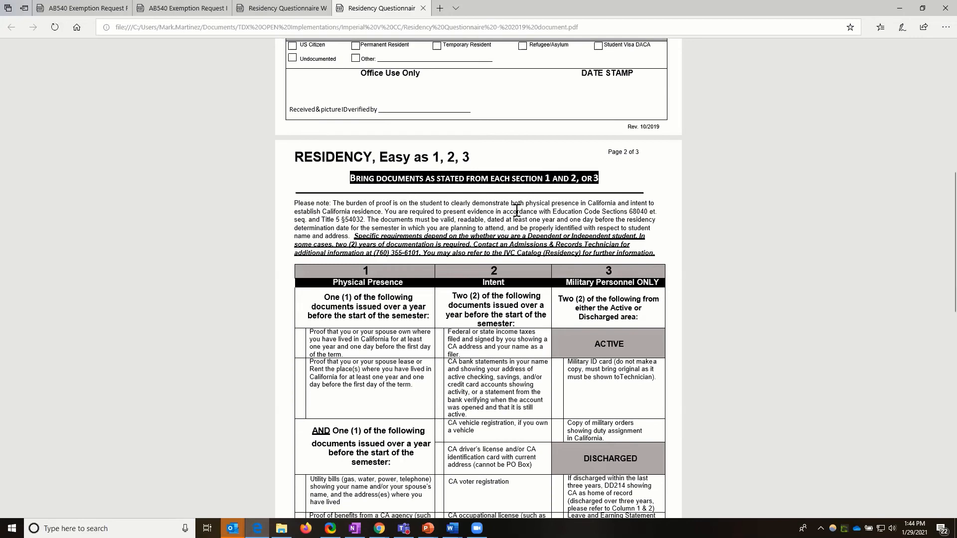
scroll(517, 211, "down", 3)
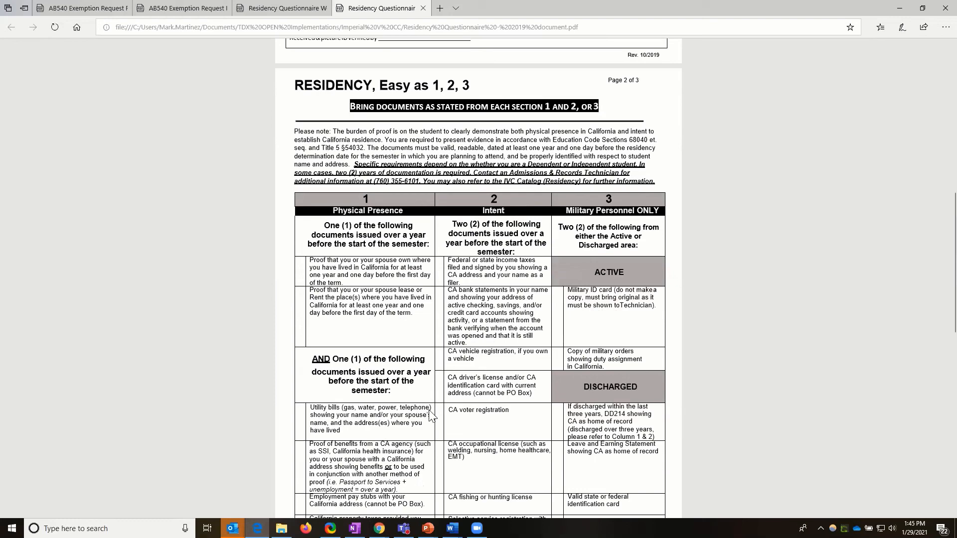
scroll(434, 414, "down", 1)
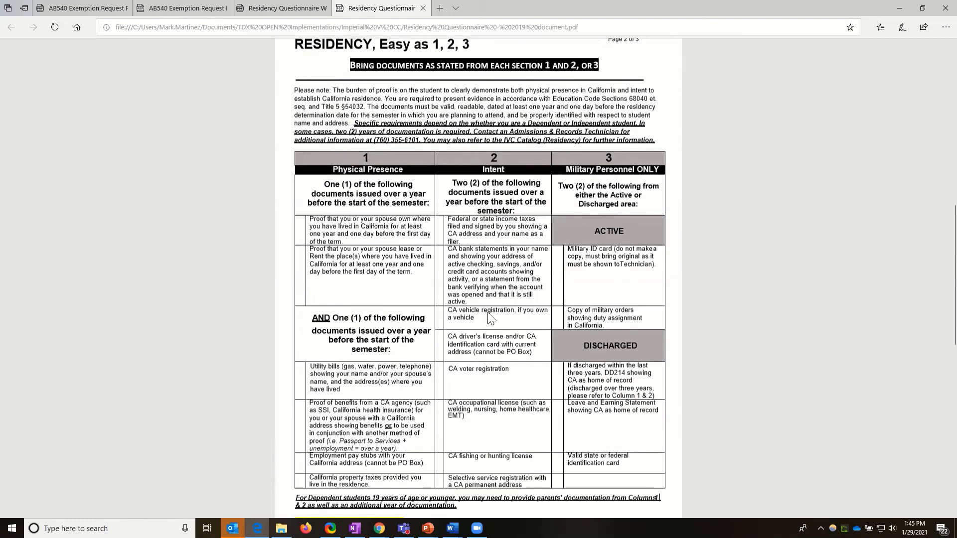
scroll(491, 358, "down", 2)
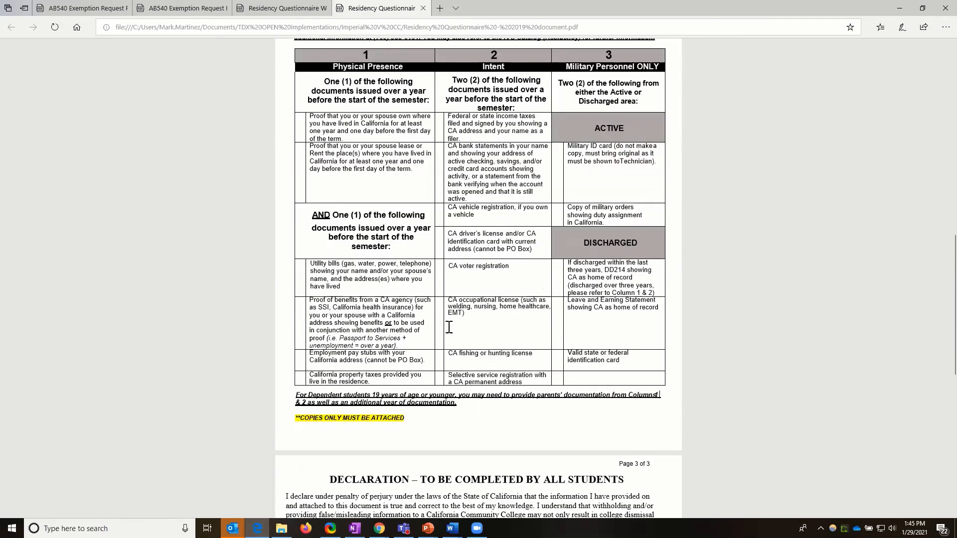
scroll(435, 318, "up", 1)
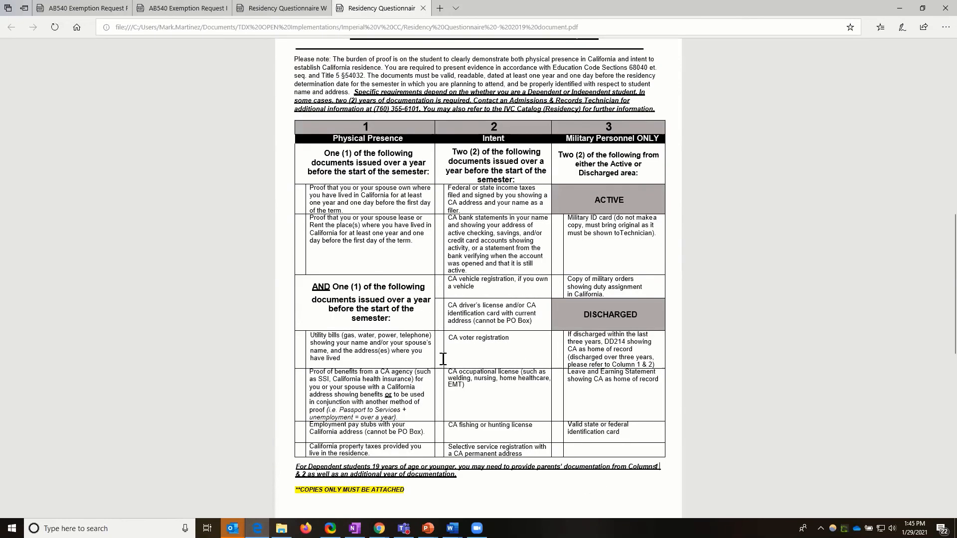
Step: Review the page 3 student declaration and office-use section, and return to the page 2 document requirements table
scroll(422, 416, "down", 1)
scroll(442, 348, "down", 8)
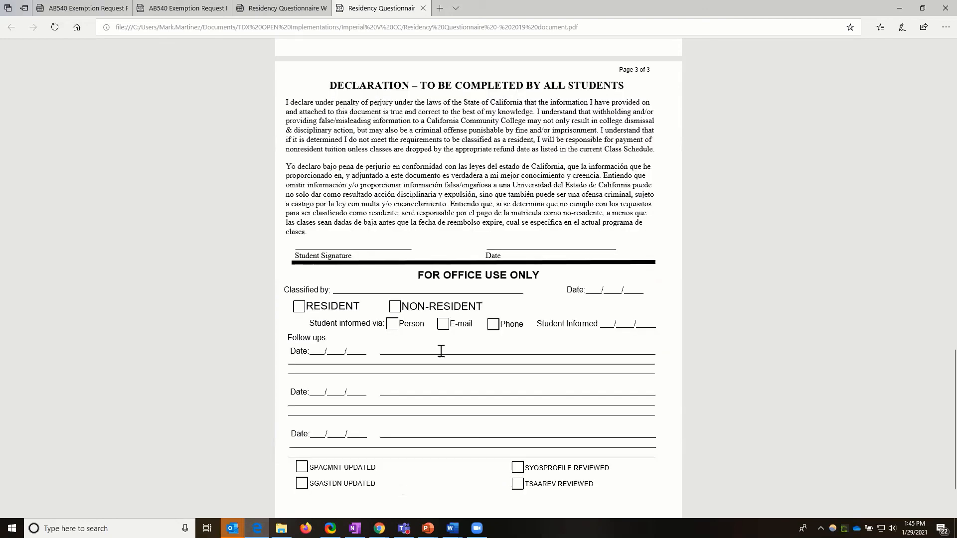
scroll(441, 351, "up", 1)
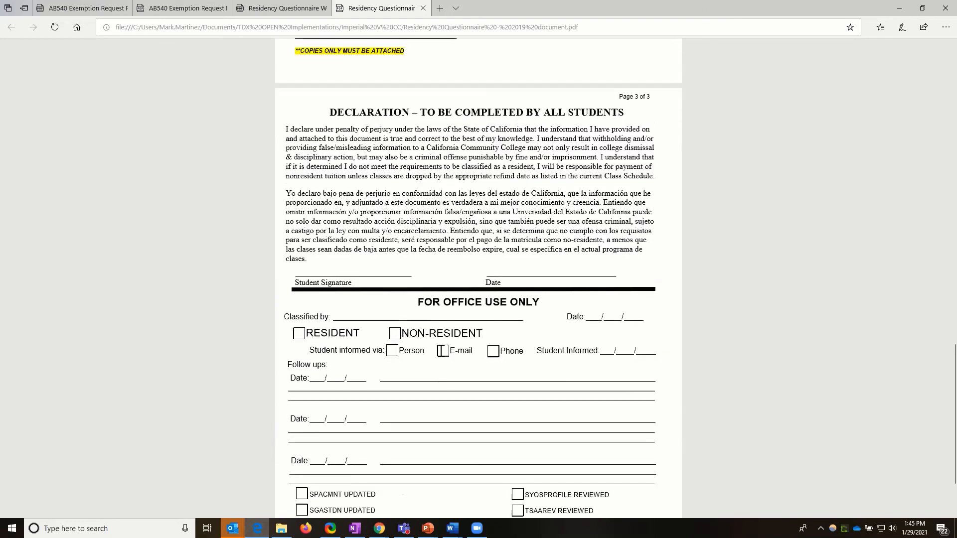
scroll(443, 351, "up", 2)
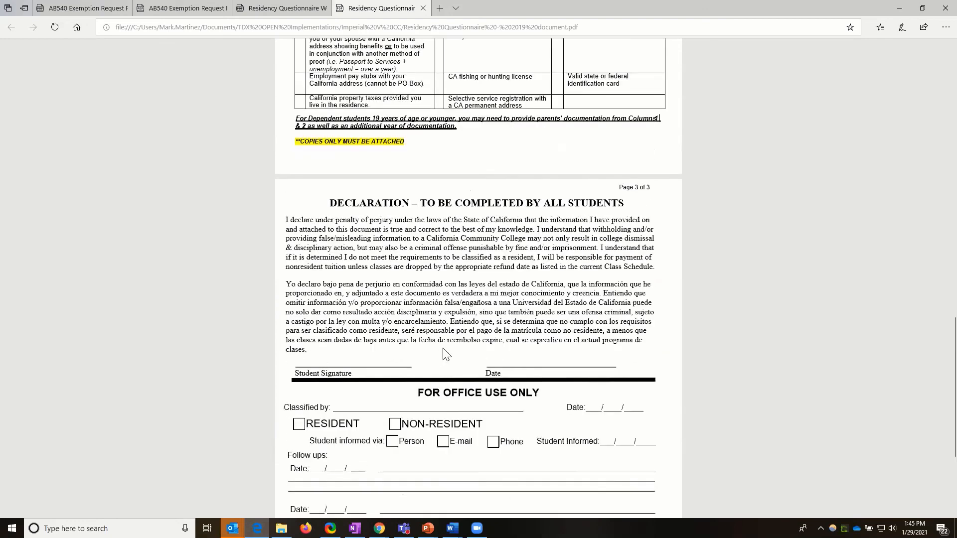
scroll(443, 352, "up", 4)
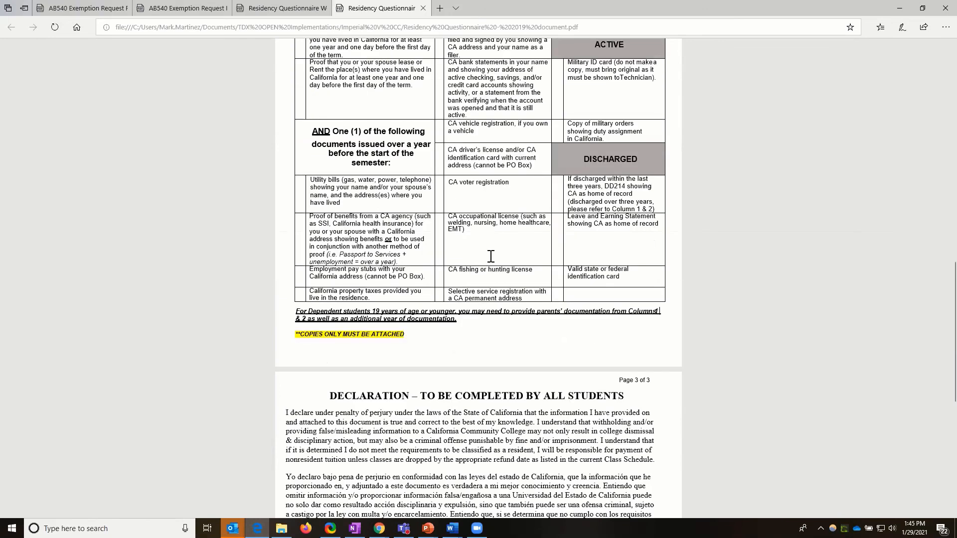
scroll(491, 257, "up", 4)
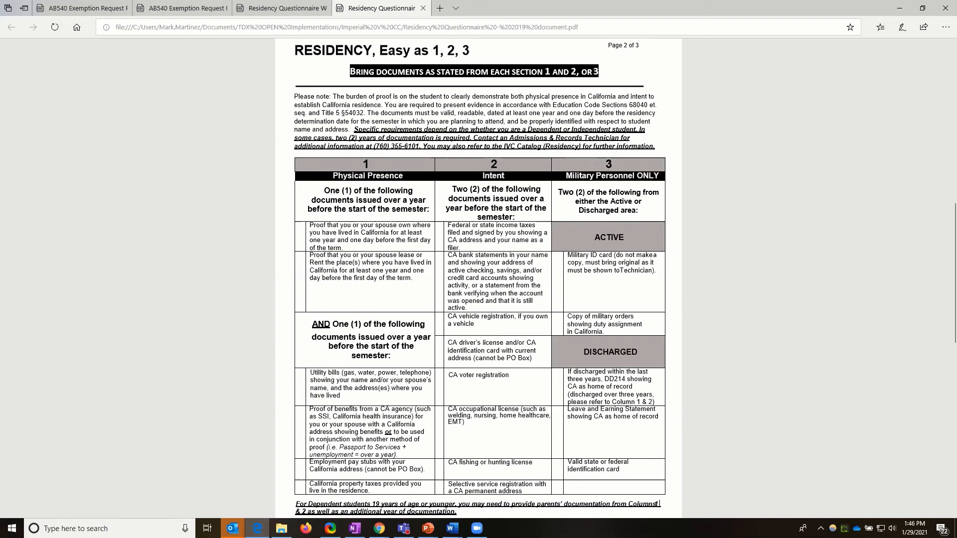
key("alt+Tab")
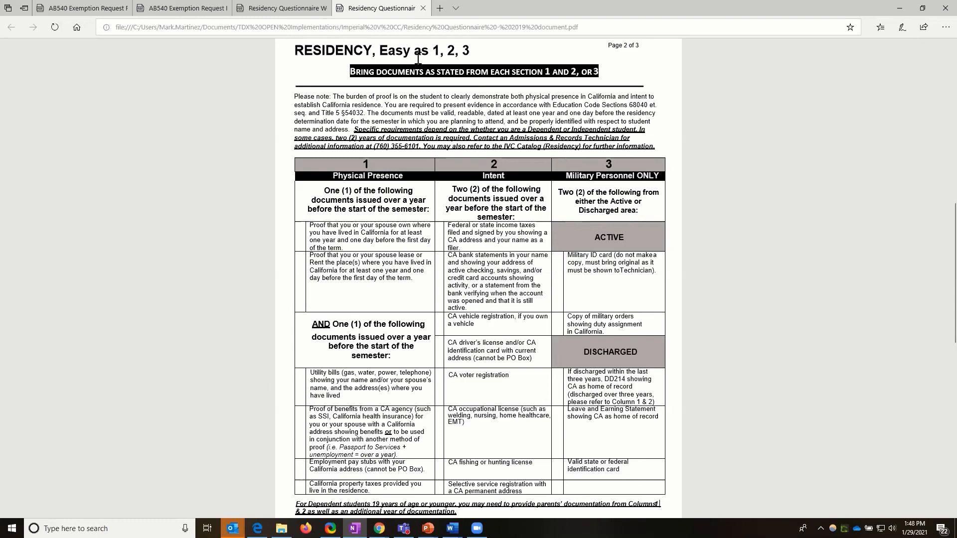
left_click(475, 135)
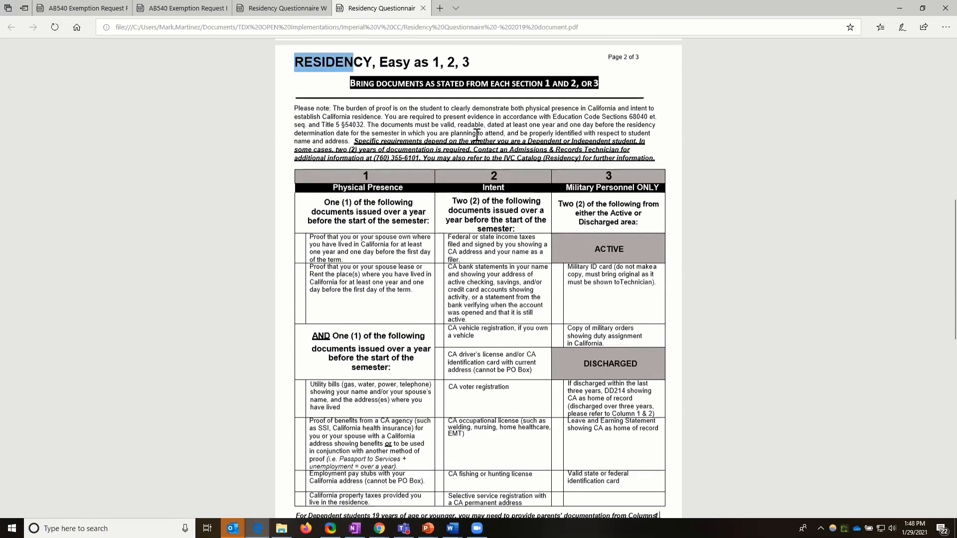